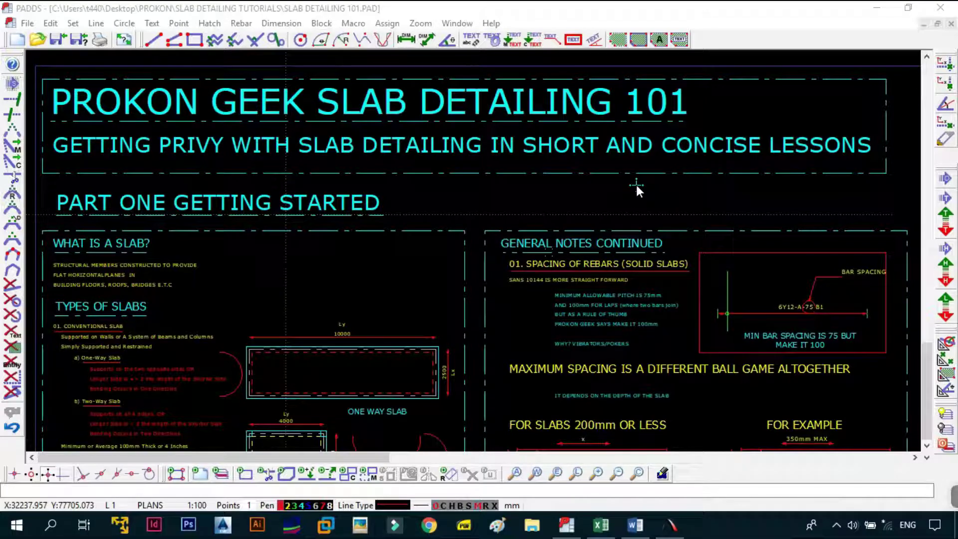
# - Pan right and zoom in on the Shape Code 20 bar layout across its four 4000 mm spans
pyautogui.moveTo(618, 247); pyautogui.dragTo(244, 113, button='middle')
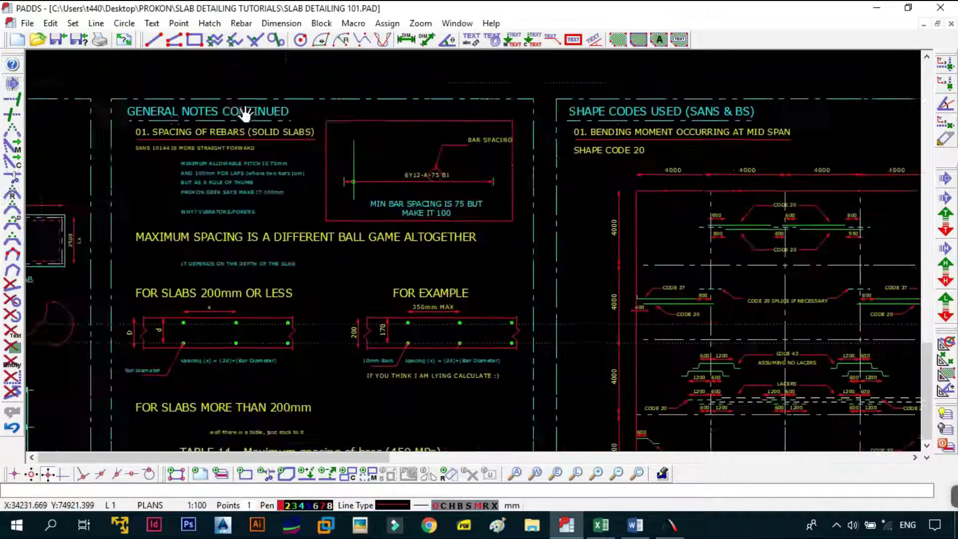
pyautogui.moveTo(604, 151)
pyautogui.mouseDown(button='middle')
pyautogui.moveTo(279, 218)
pyautogui.moveTo(254, 155)
pyautogui.mouseUp(button='middle')
pyautogui.scroll(-1, 299, 220)
pyautogui.scroll(4, 316, 214)
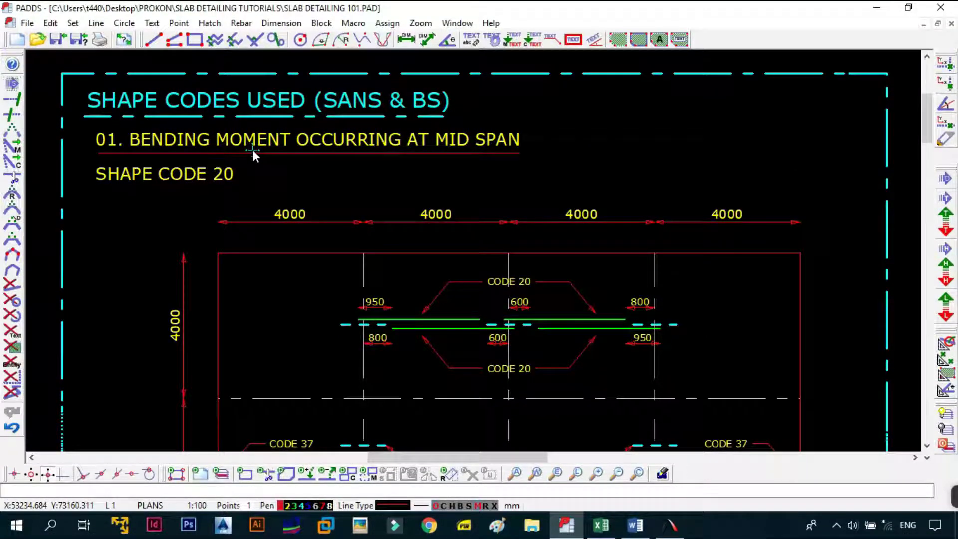
# - Zoom out to frame the full four-span Shape Codes Used drawing beside the simply supported slab curtailment rules
pyautogui.scroll(-4, 333, 150)
pyautogui.moveTo(351, 175); pyautogui.dragTo(329, 145, button='middle')
pyautogui.scroll(2, 327, 146)
pyautogui.moveTo(246, 108); pyautogui.dragTo(247, 176, button='middle')
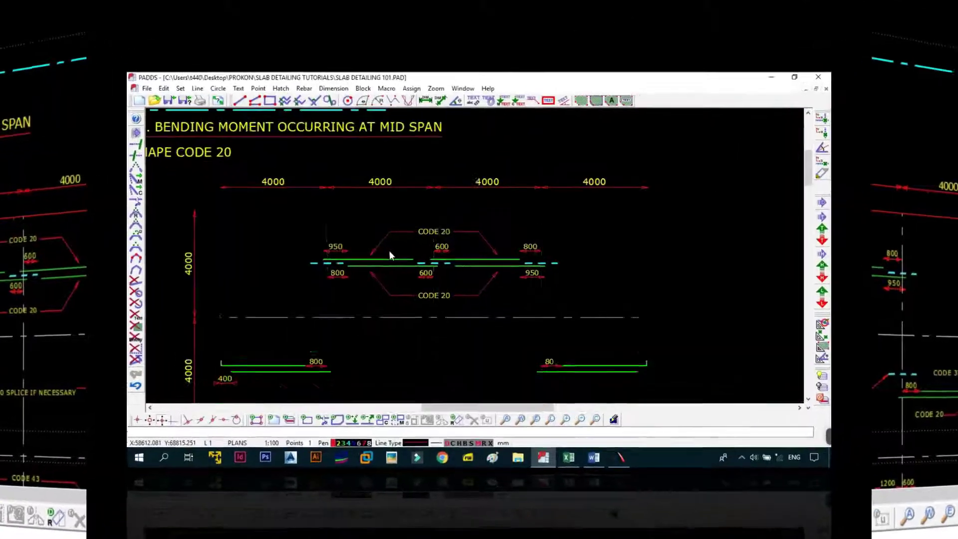
pyautogui.scroll(-3, 389, 251)
pyautogui.moveTo(376, 272); pyautogui.dragTo(391, 169, button='middle')
pyautogui.moveTo(344, 286)
pyautogui.mouseDown(button='middle')
pyautogui.moveTo(337, 253)
pyautogui.moveTo(356, 192)
pyautogui.moveTo(321, 246)
pyautogui.moveTo(343, 273)
pyautogui.moveTo(363, 261)
pyautogui.mouseUp(button='middle')
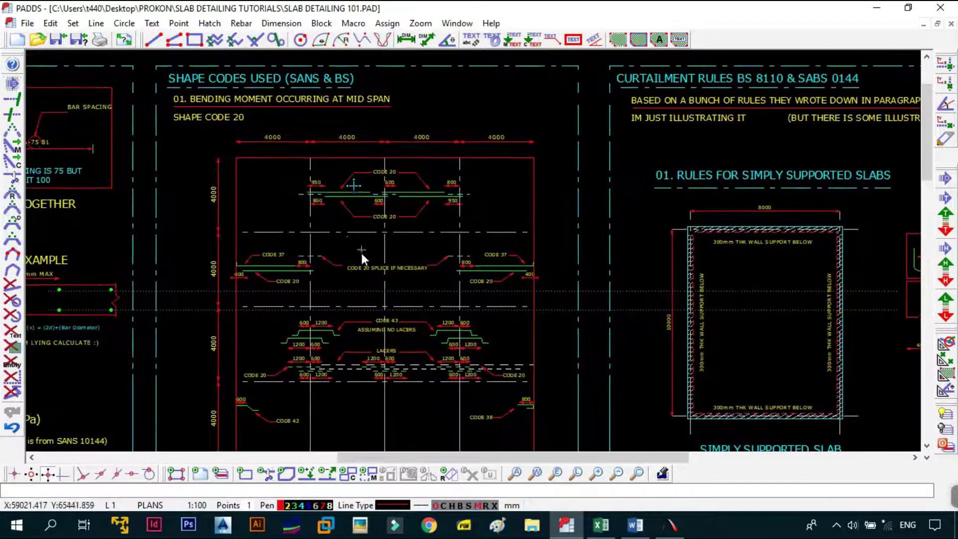
# - Survey the four-span layout from the top span dimensions down to the Code 42 and Code 38 bars
pyautogui.scroll(-1, 357, 193)
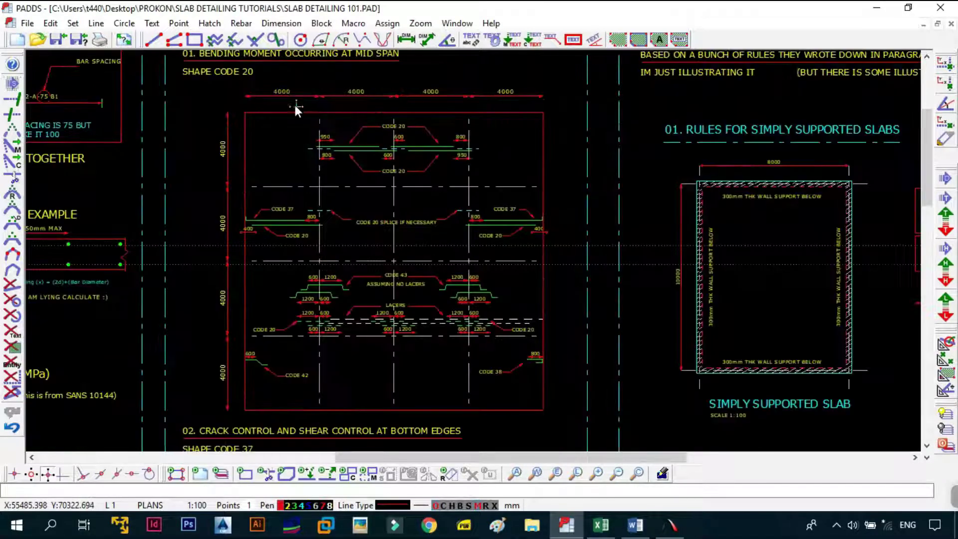
pyautogui.moveTo(294, 106); pyautogui.dragTo(256, 171, button='middle')
pyautogui.scroll(3, 256, 167)
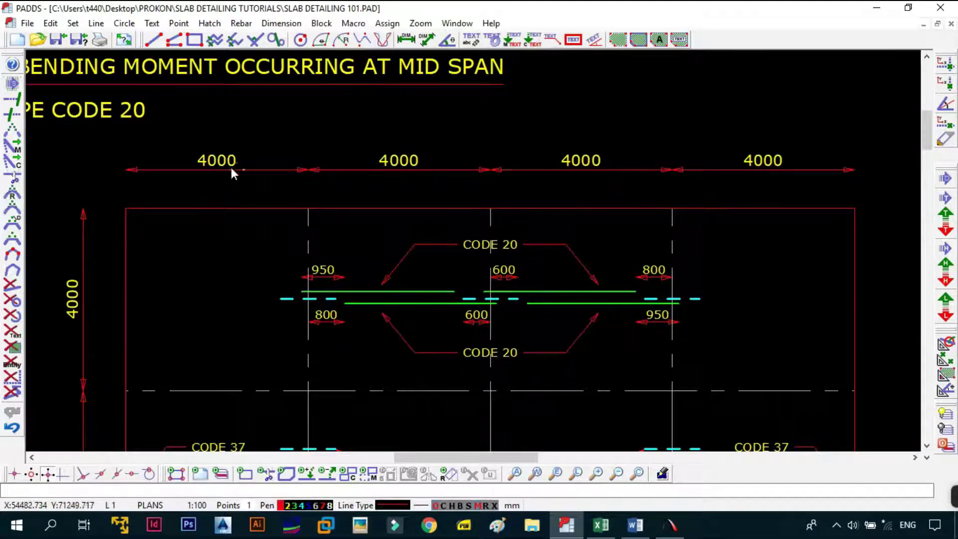
pyautogui.scroll(-4, 598, 160)
pyautogui.moveTo(600, 278); pyautogui.dragTo(563, 143, button='middle')
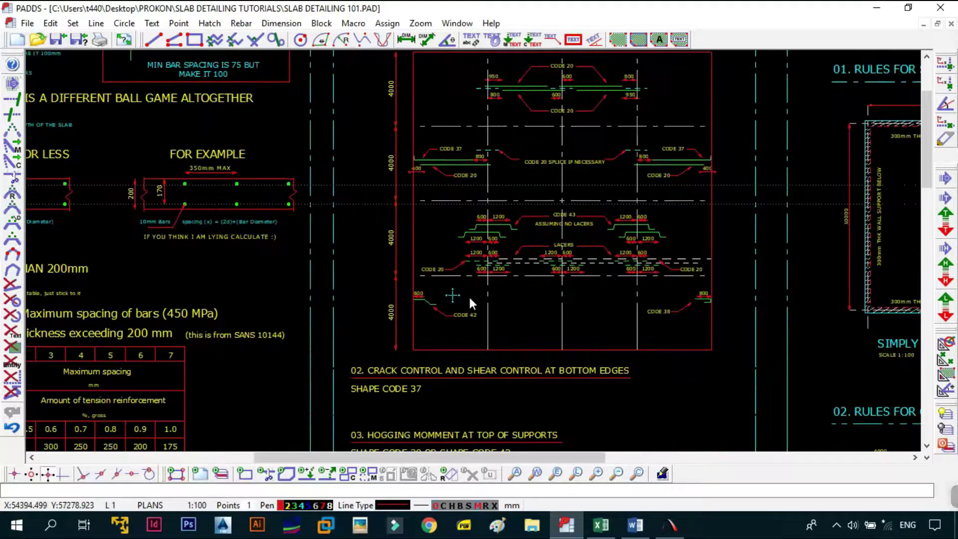
pyautogui.scroll(-1, 544, 164)
pyautogui.scroll(2, 496, 196)
pyautogui.moveTo(439, 181); pyautogui.dragTo(367, 152, button='middle')
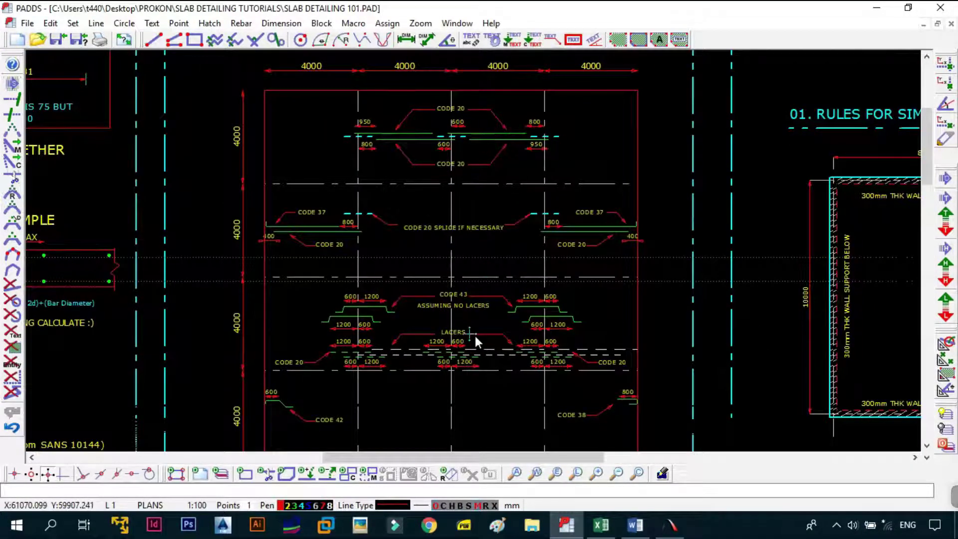
pyautogui.moveTo(475, 336); pyautogui.dragTo(426, 254, button='middle')
pyautogui.moveTo(377, 173); pyautogui.dragTo(377, 257, button='middle')
pyautogui.moveTo(305, 132); pyautogui.dragTo(305, 153, button='middle')
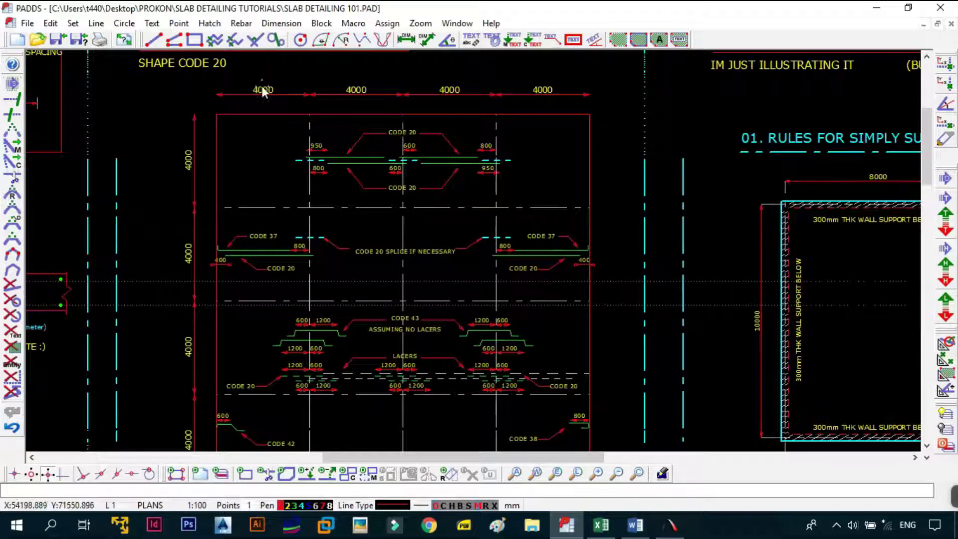
# - Inspect the upper Code 20 bars, the SHAPE CODE 20 title and the span dimensions
pyautogui.scroll(1, 261, 157)
pyautogui.scroll(-3, 285, 168)
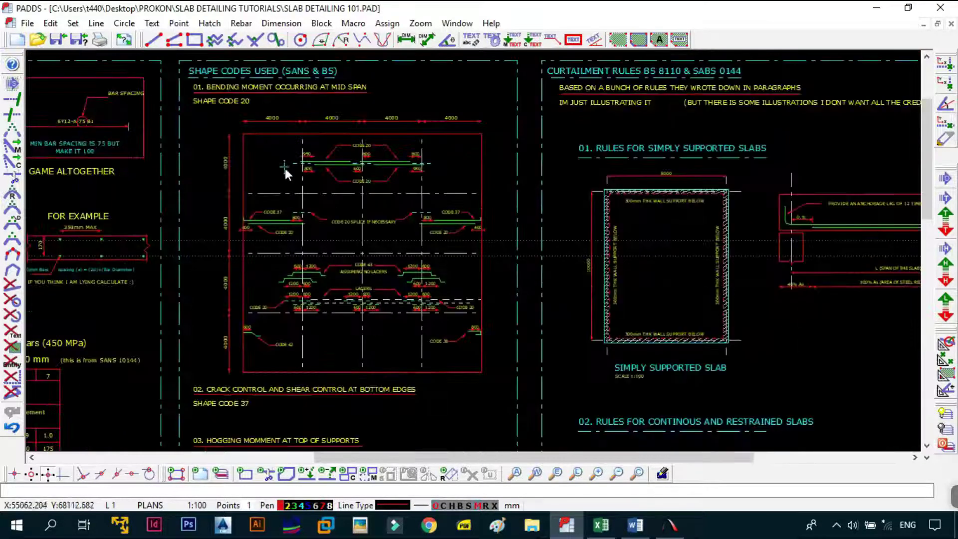
pyautogui.scroll(4, 301, 280)
pyautogui.moveTo(290, 170); pyautogui.dragTo(289, 293, button='middle')
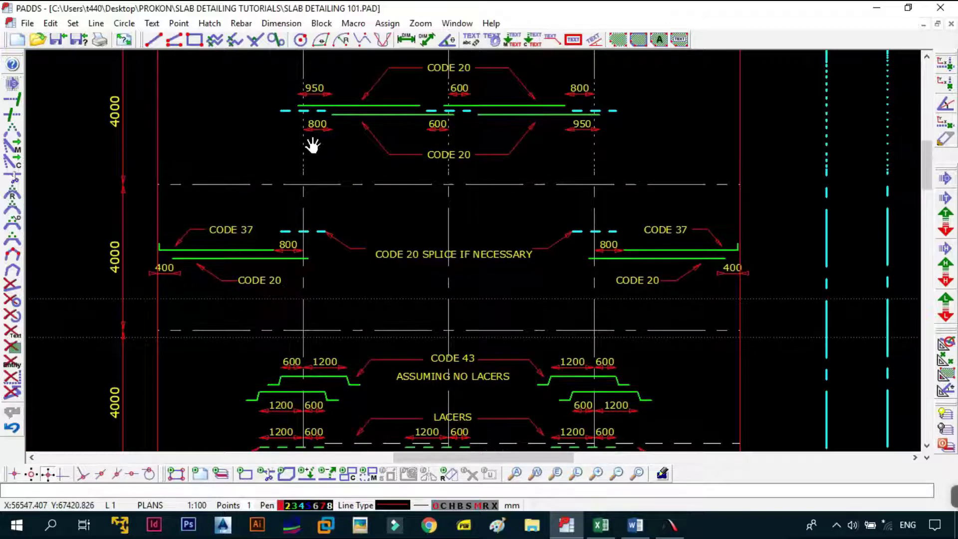
pyautogui.moveTo(313, 145); pyautogui.dragTo(307, 244, button='middle')
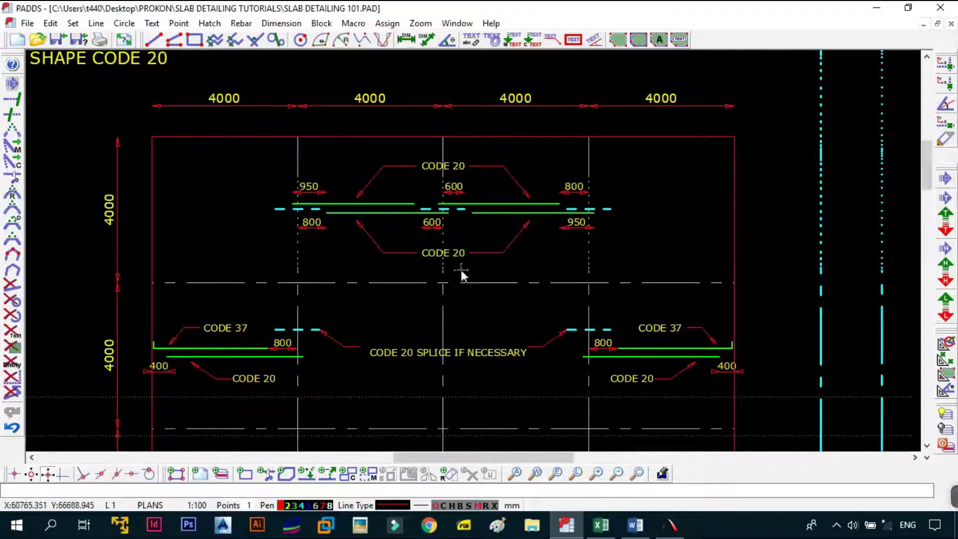
pyautogui.scroll(-2, 306, 235)
pyautogui.moveTo(326, 276); pyautogui.dragTo(314, 177, button='middle')
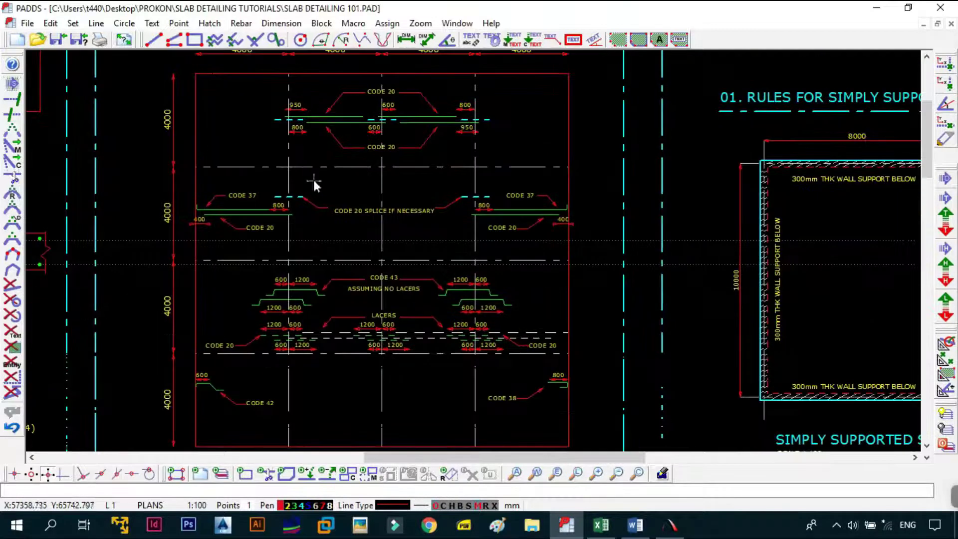
pyautogui.moveTo(389, 215); pyautogui.dragTo(373, 198, button='middle')
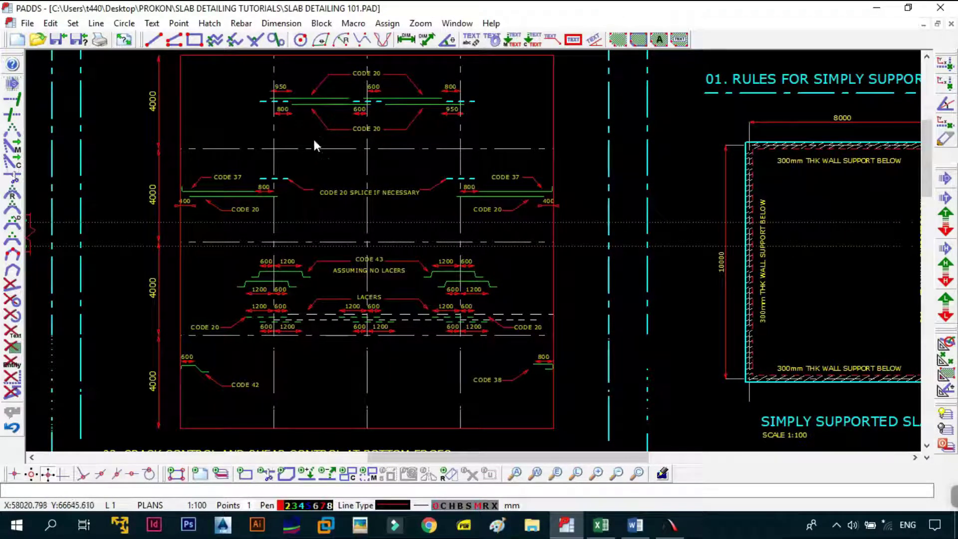
pyautogui.moveTo(314, 141); pyautogui.dragTo(306, 210, button='middle')
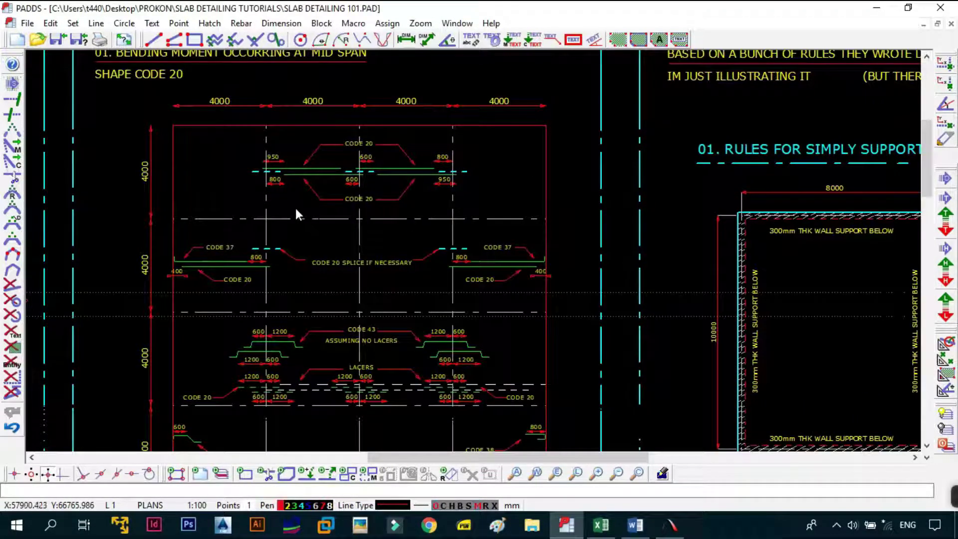
# - Zoom in close on the Code 20 mid-span bars showing their 950, 600 and 800 laps
pyautogui.scroll(3, 255, 172)
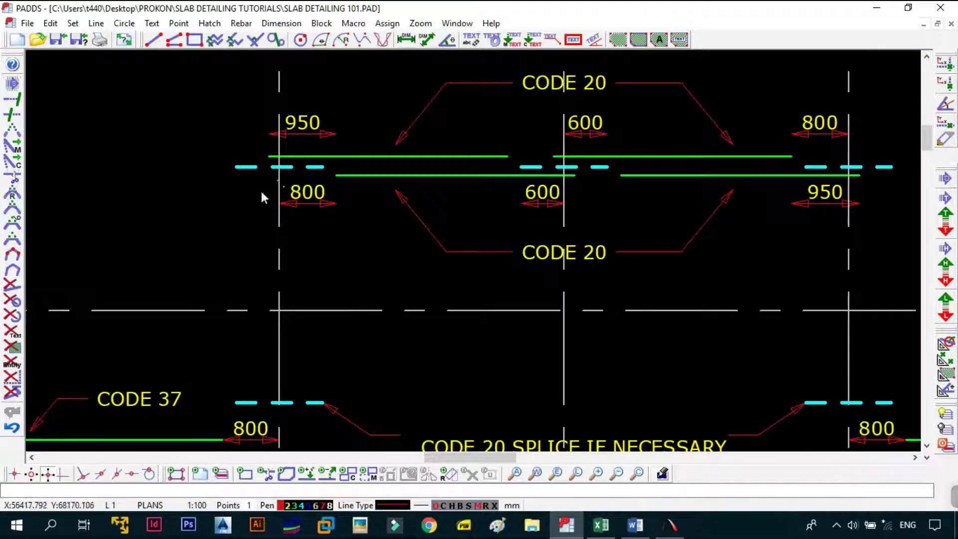
pyautogui.scroll(-1, 297, 187)
pyautogui.moveTo(299, 167); pyautogui.dragTo(292, 206, button='middle')
pyautogui.scroll(-3, 284, 204)
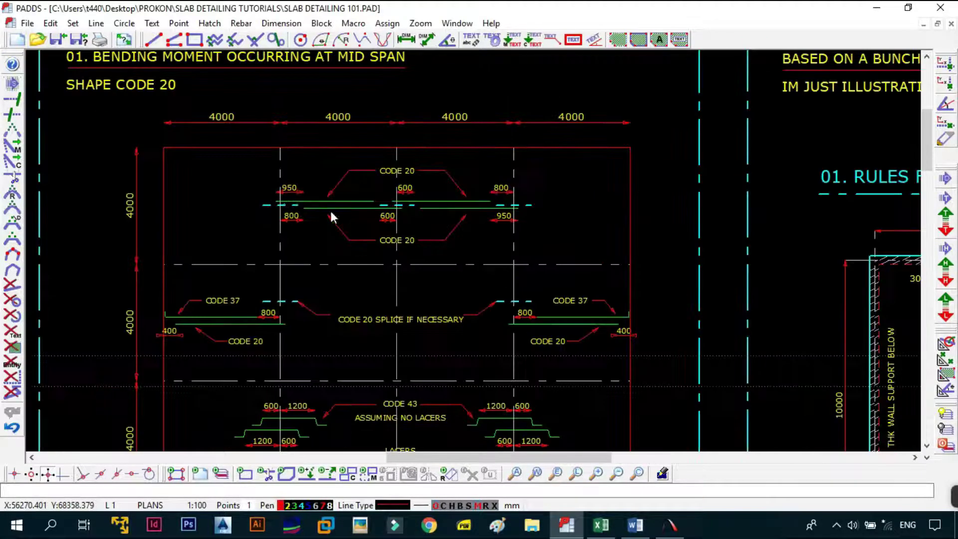
pyautogui.moveTo(371, 214)
pyautogui.mouseDown(button='middle')
pyautogui.moveTo(354, 170)
pyautogui.moveTo(334, 219)
pyautogui.moveTo(382, 283)
pyautogui.mouseUp(button='middle')
pyautogui.moveTo(181, 221); pyautogui.dragTo(223, 234, button='middle')
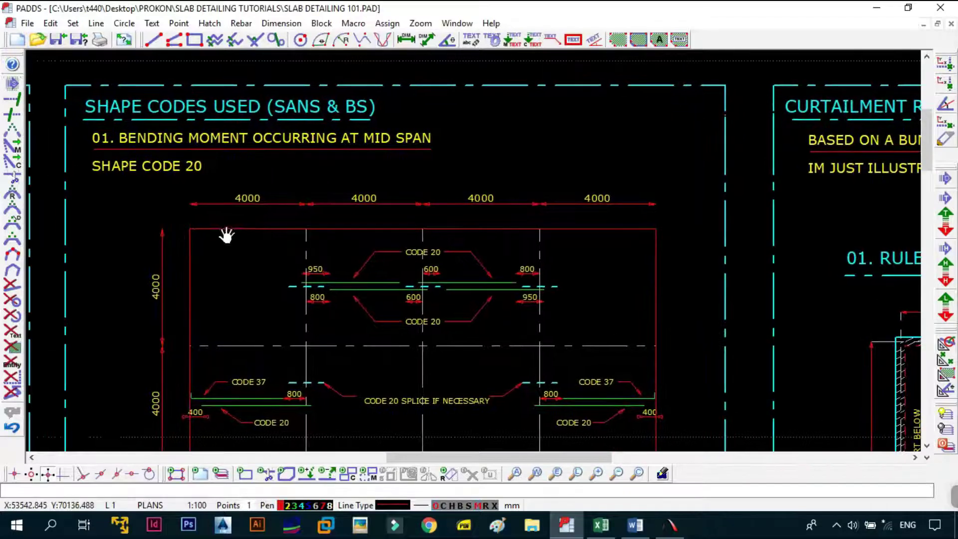
pyautogui.scroll(3, 144, 148)
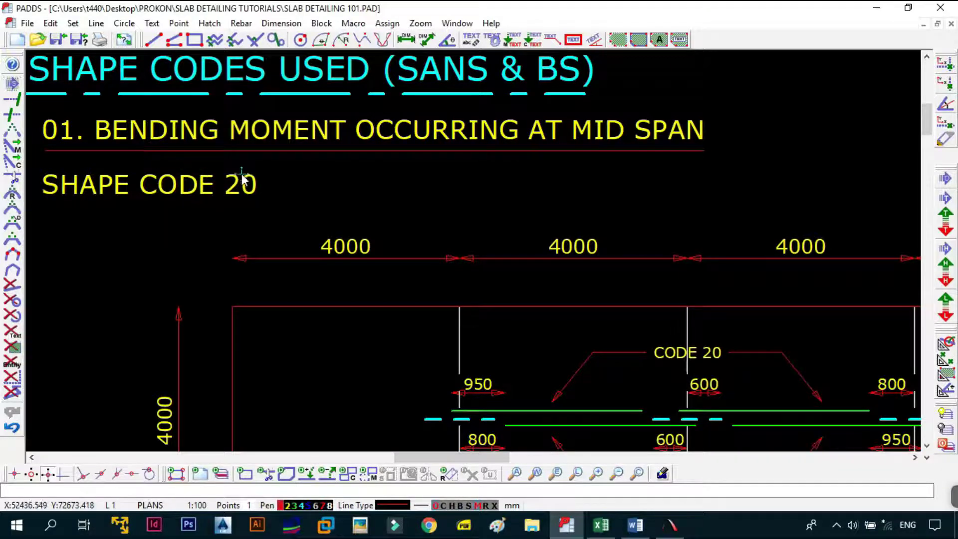
pyautogui.scroll(-3, 246, 180)
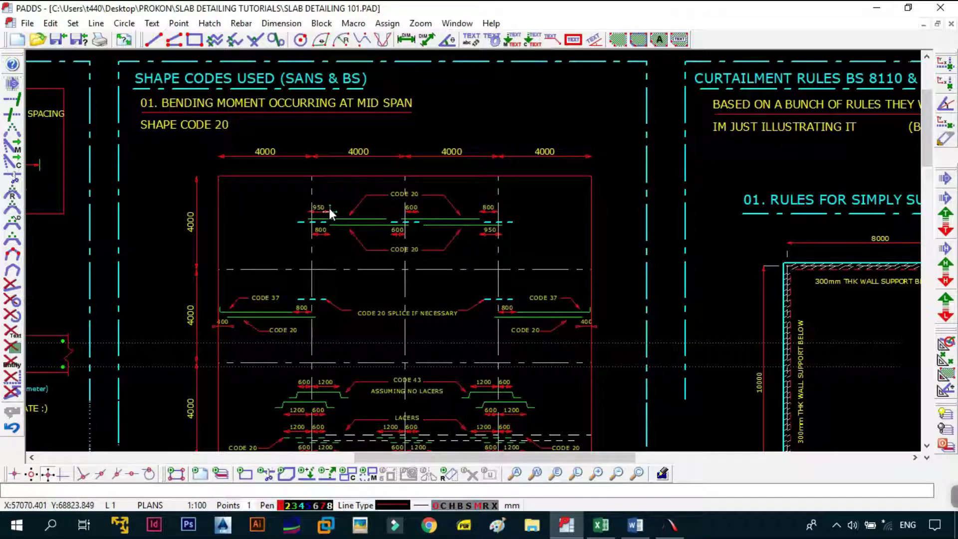
pyautogui.scroll(3, 323, 214)
pyautogui.moveTo(425, 229); pyautogui.dragTo(348, 278, button='middle')
pyautogui.scroll(1, 306, 277)
pyautogui.scroll(-1, 384, 241)
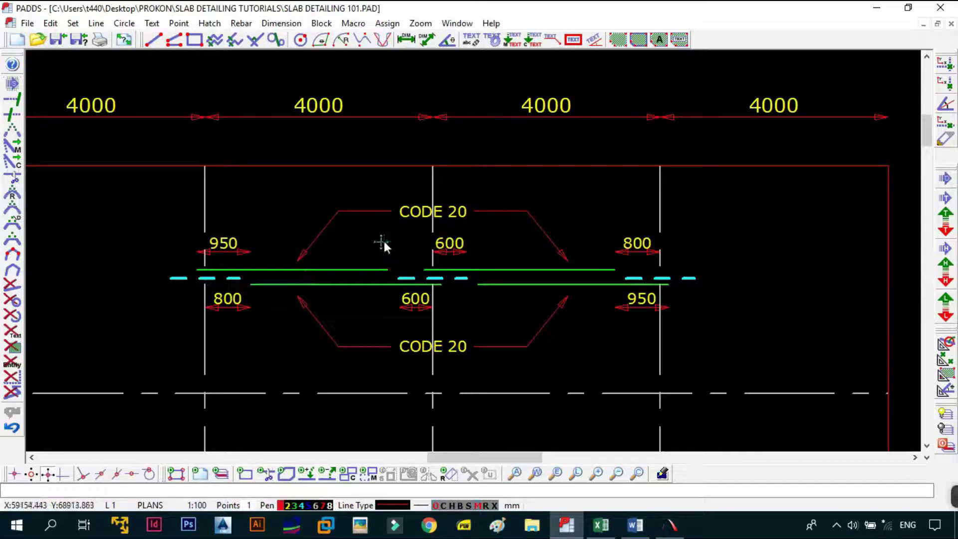
pyautogui.scroll(1, 386, 241)
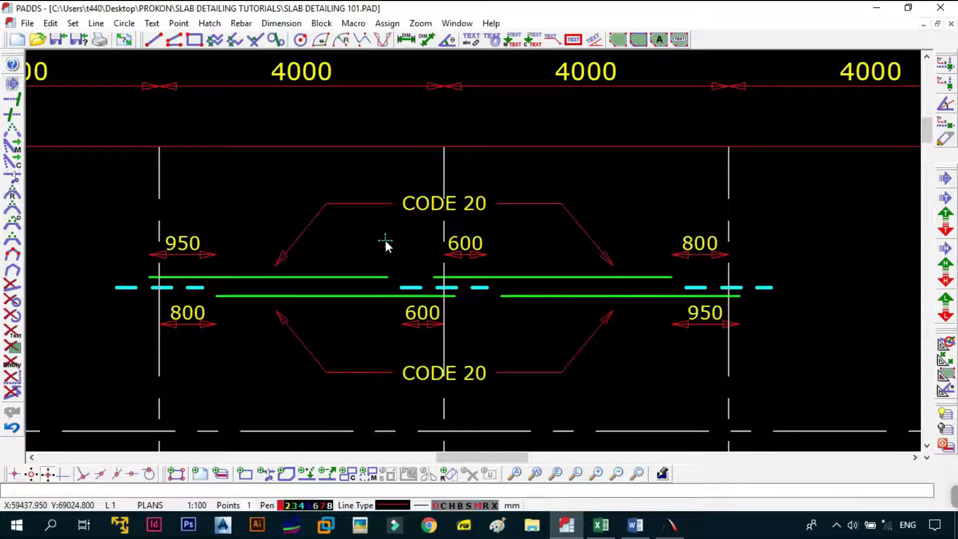
# - Open the shape-coded bar catalogue and browse the SANS 282 2011/2004 and BS 4466/8666 sets
pyautogui.click(240, 23)
pyautogui.click(242, 24)
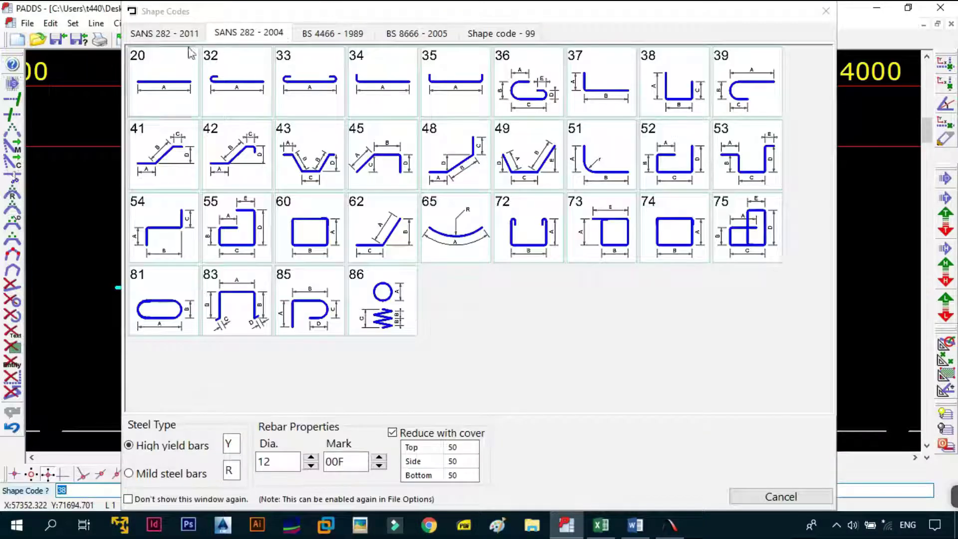
pyautogui.click(164, 33)
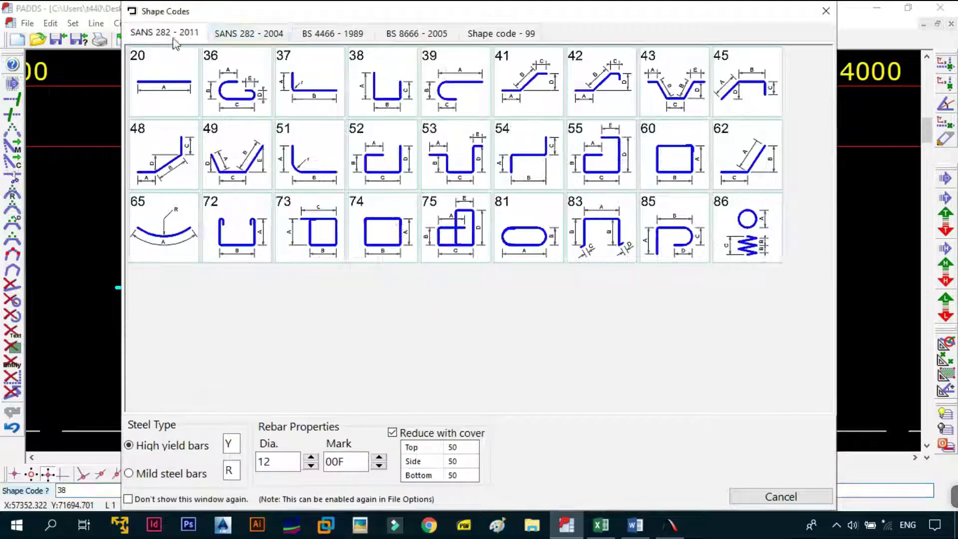
pyautogui.click(236, 35)
pyautogui.click(332, 33)
pyautogui.click(412, 33)
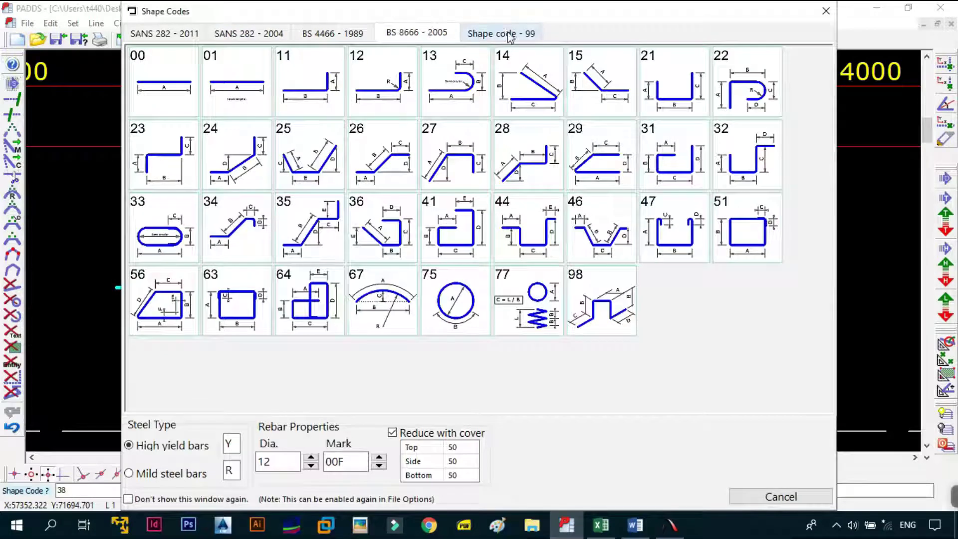
# - Cycle through SANS 282 - 2011, SANS 282 - 2004, BS 4466 - 1989, BS 8666 - 2005 and Shape code - 99
pyautogui.click(145, 34)
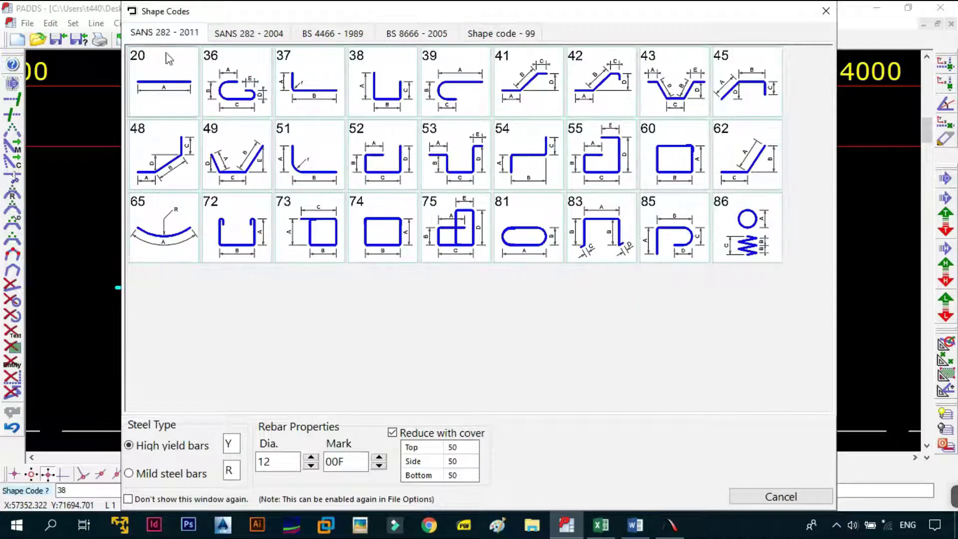
pyautogui.click(235, 35)
pyautogui.click(317, 33)
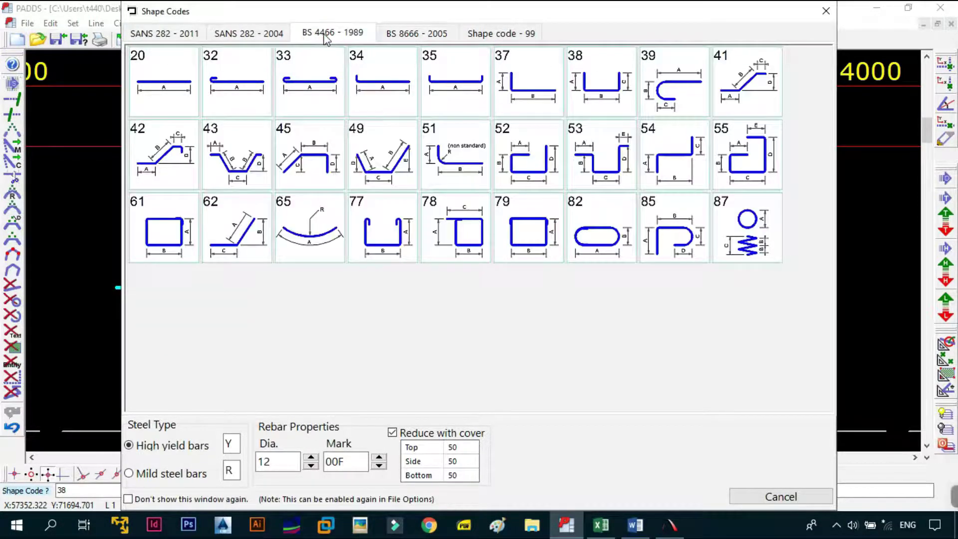
pyautogui.click(392, 33)
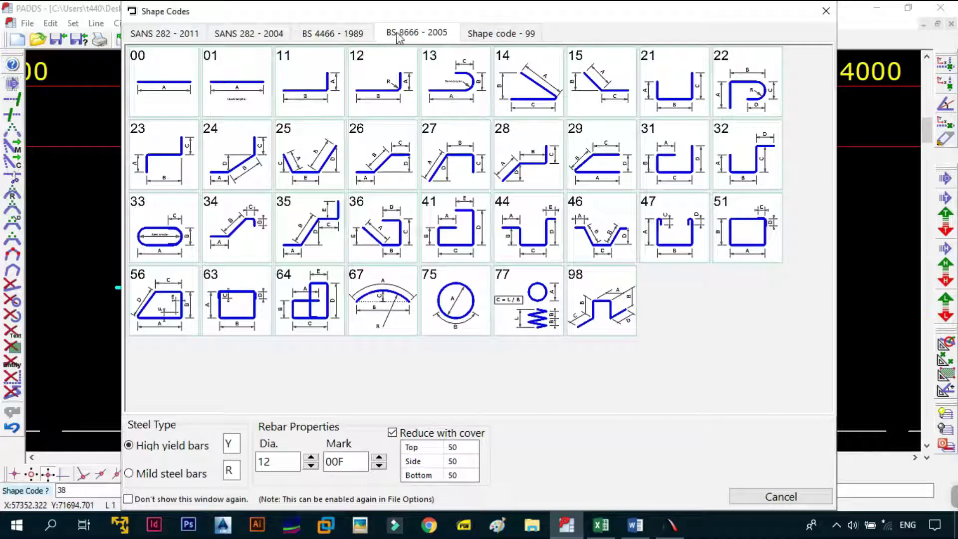
pyautogui.click(486, 34)
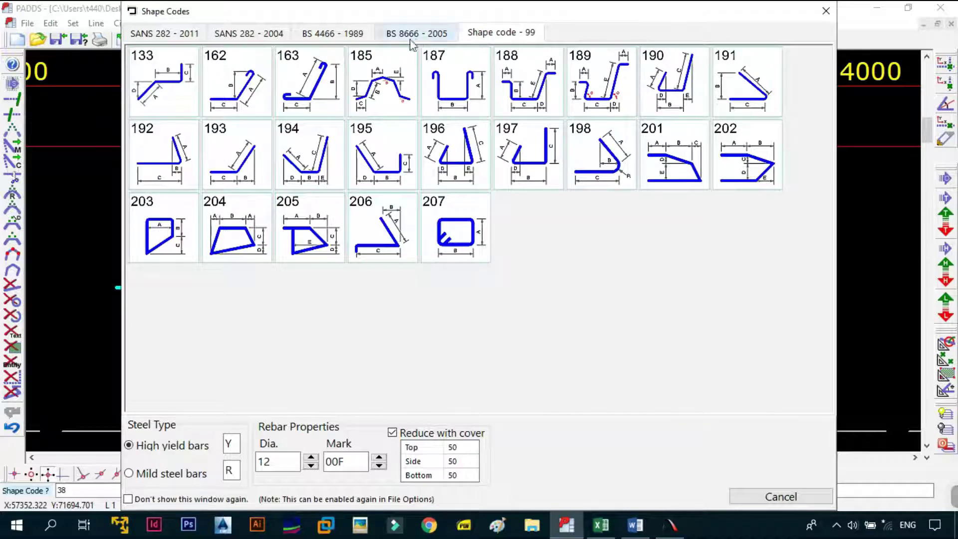
# - Compare SANS 282 - 2011, BS 4466 - 1989 and SANS 282 - 2004 shape codes, then close the catalogue
pyautogui.click(190, 33)
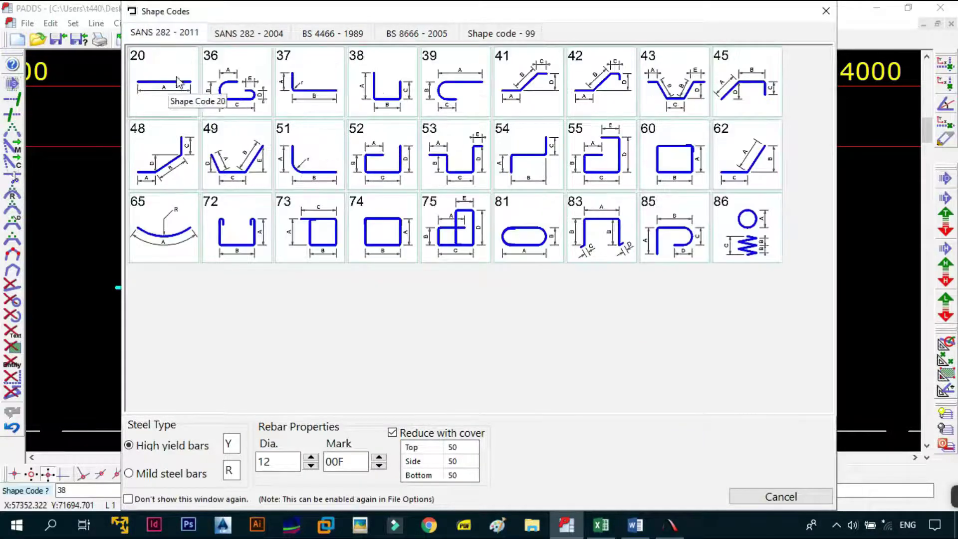
pyautogui.click(302, 36)
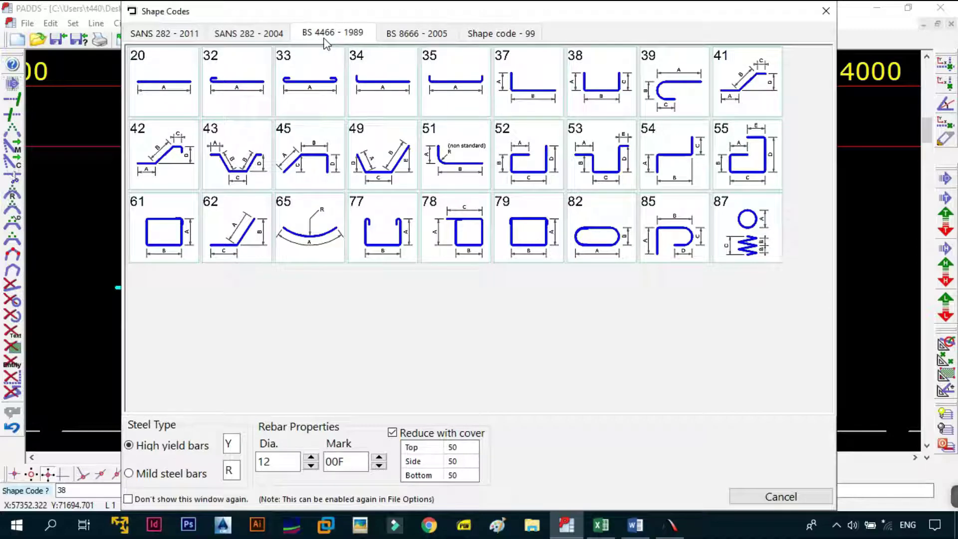
pyautogui.click(237, 34)
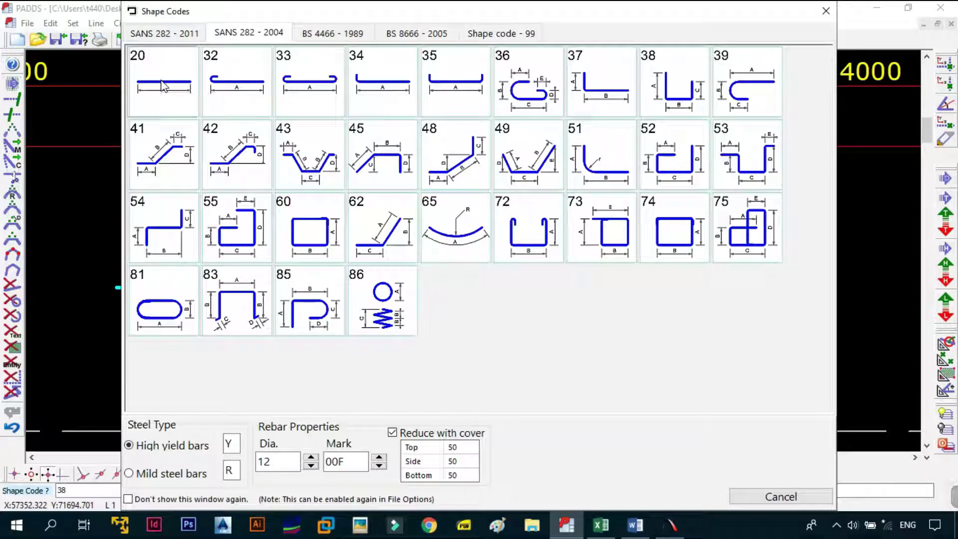
pyautogui.click(826, 11)
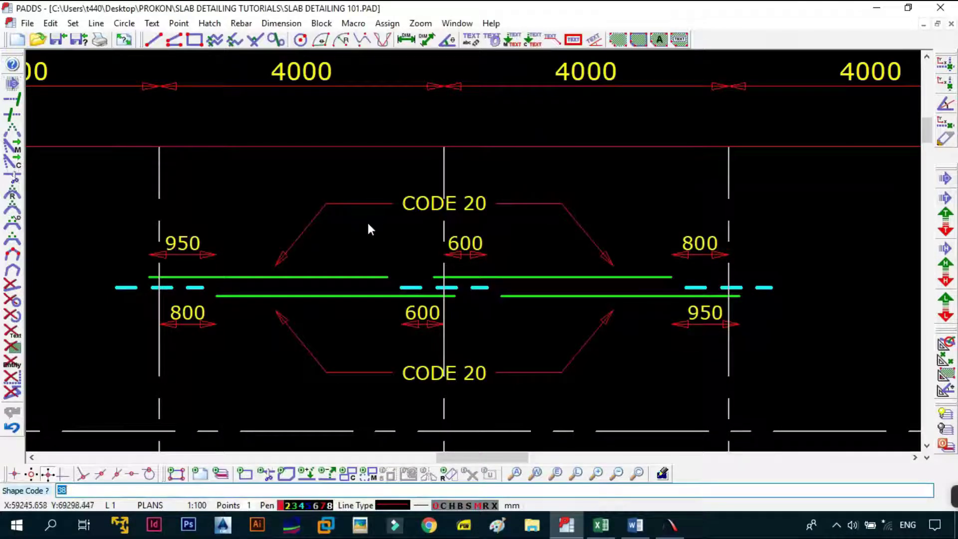
pyautogui.scroll(-3, 367, 229)
pyautogui.moveTo(446, 248); pyautogui.dragTo(383, 238, button='middle')
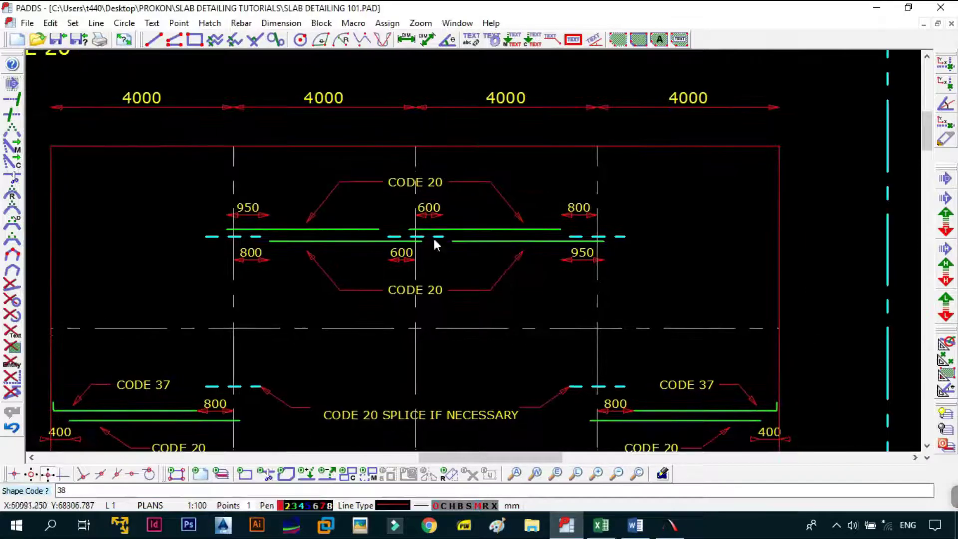
pyautogui.moveTo(339, 201)
pyautogui.mouseDown(button='middle')
pyautogui.moveTo(339, 347)
pyautogui.moveTo(404, 284)
pyautogui.mouseUp(button='middle')
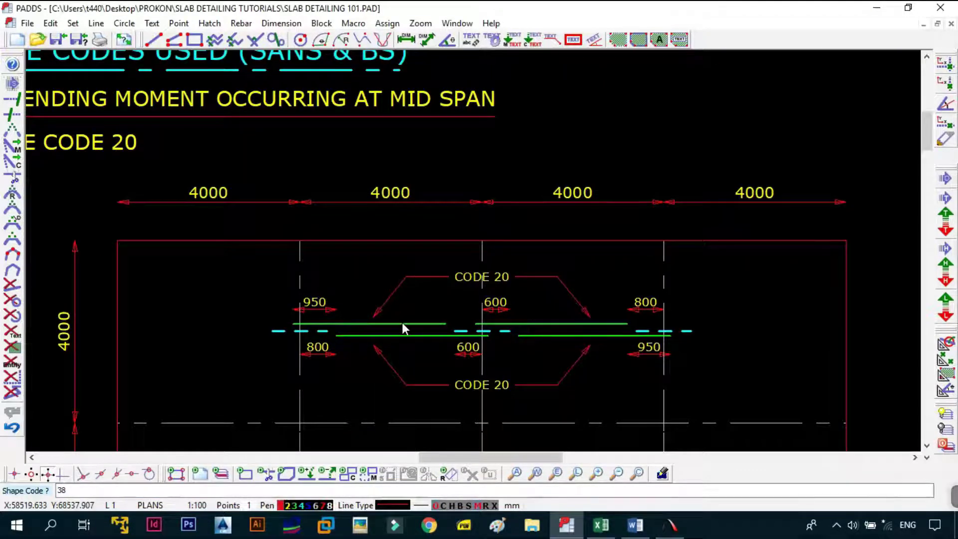
pyautogui.moveTo(402, 323); pyautogui.dragTo(382, 265, button='middle')
pyautogui.scroll(1, 387, 280)
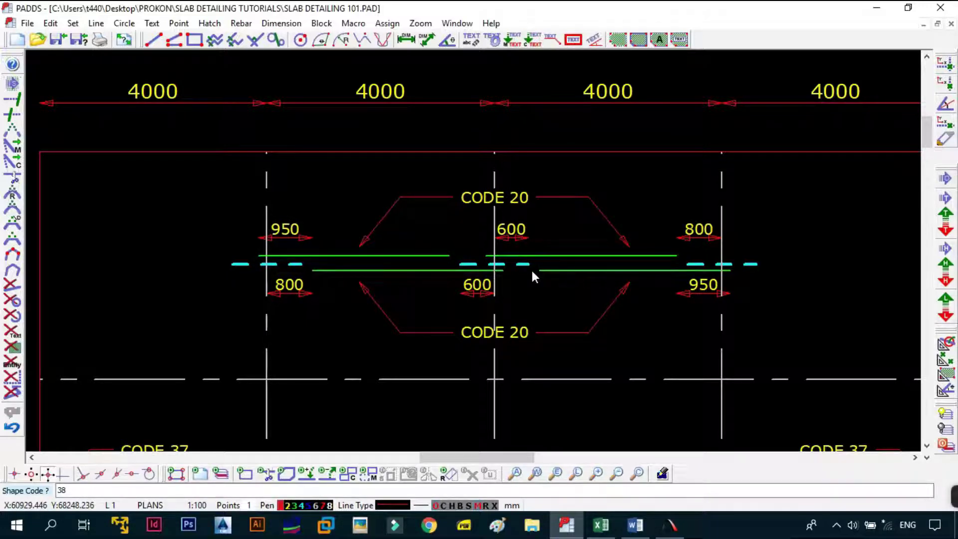
pyautogui.scroll(-6, 533, 271)
pyautogui.moveTo(519, 311); pyautogui.dragTo(432, 120, button='middle')
pyautogui.moveTo(392, 301); pyautogui.dragTo(409, 174, button='middle')
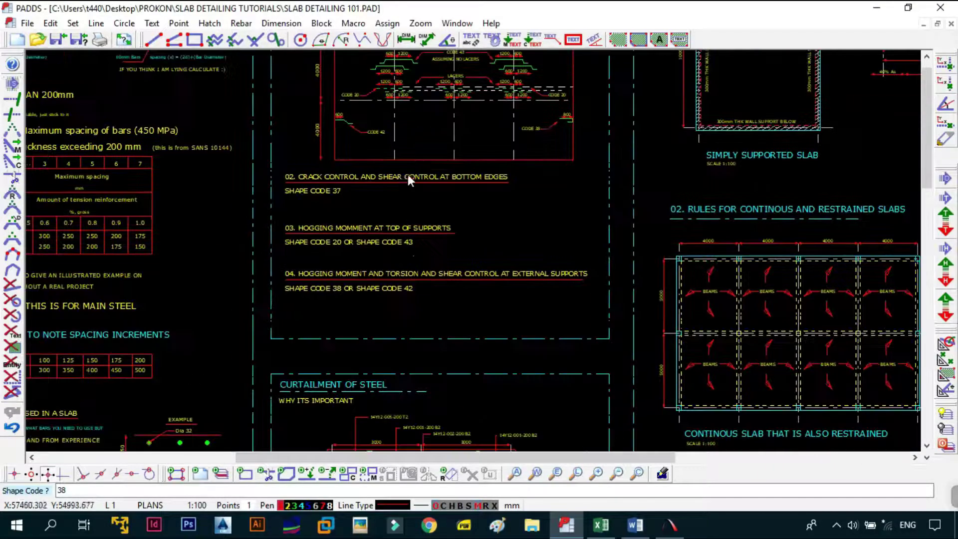
pyautogui.scroll(-3, 408, 179)
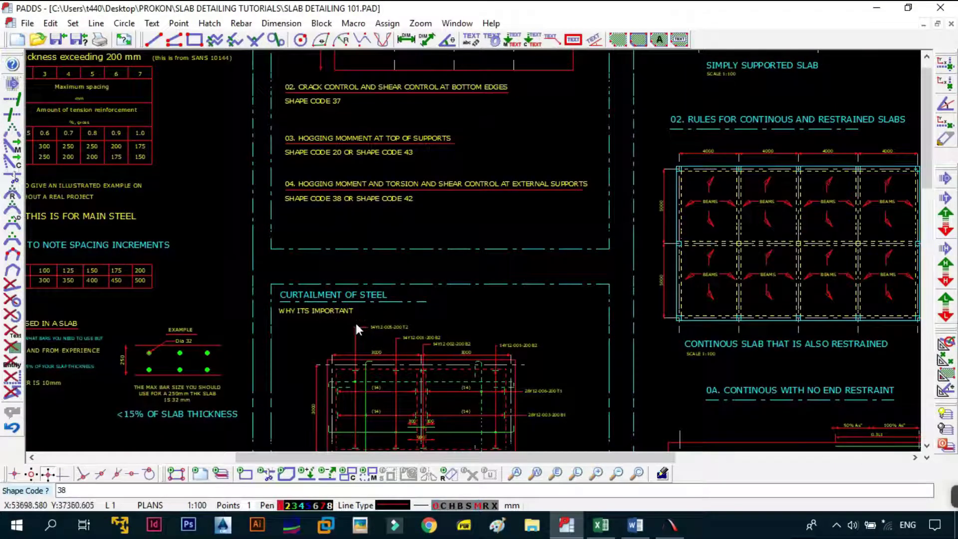
pyautogui.moveTo(434, 125); pyautogui.dragTo(399, 308, button='middle')
pyautogui.moveTo(395, 179); pyautogui.dragTo(396, 313, button='middle')
pyautogui.scroll(4, 394, 220)
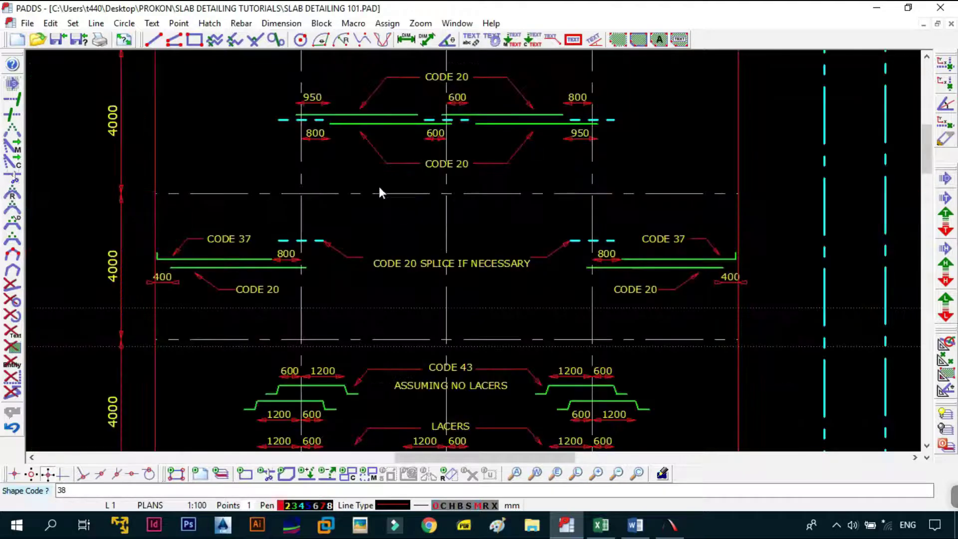
pyautogui.scroll(4, 380, 188)
pyautogui.scroll(3, 369, 226)
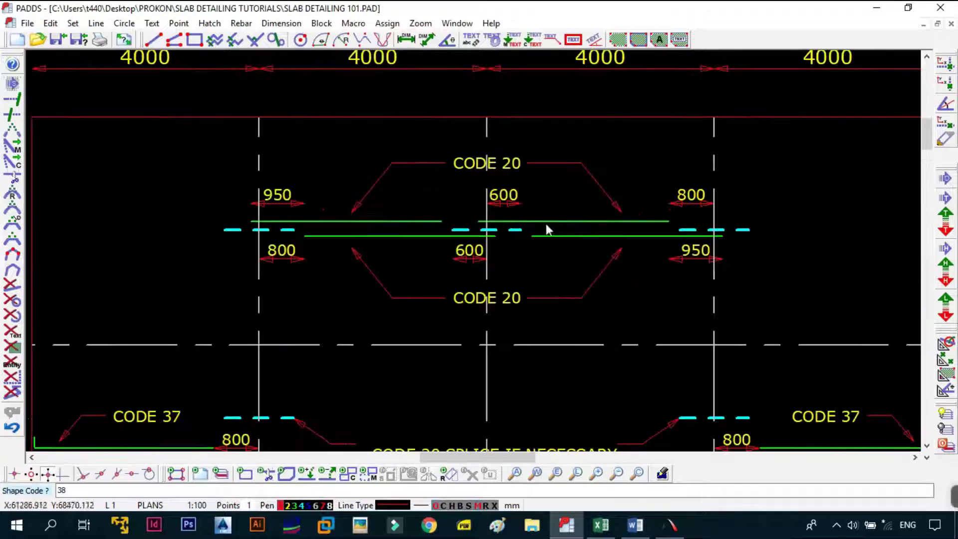
pyautogui.scroll(-2, 474, 284)
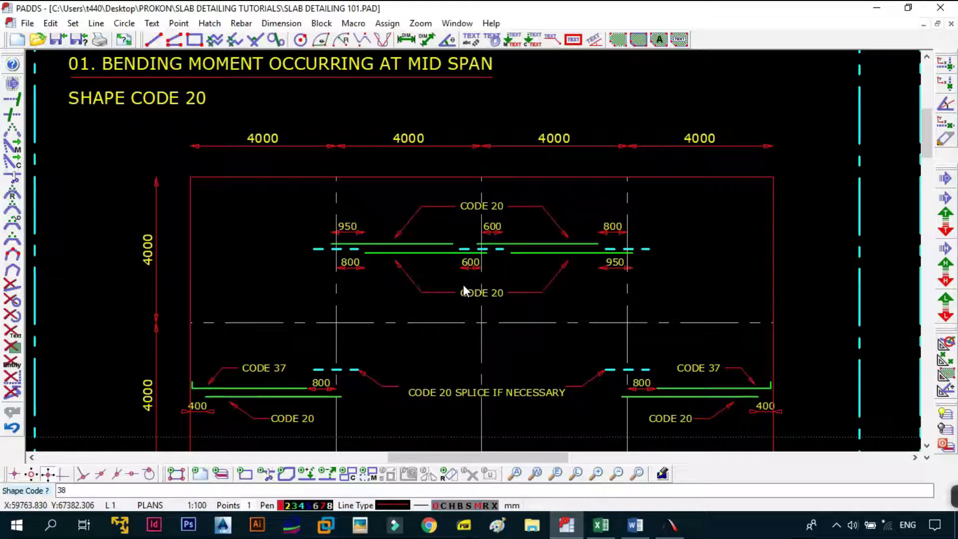
pyautogui.scroll(3, 344, 250)
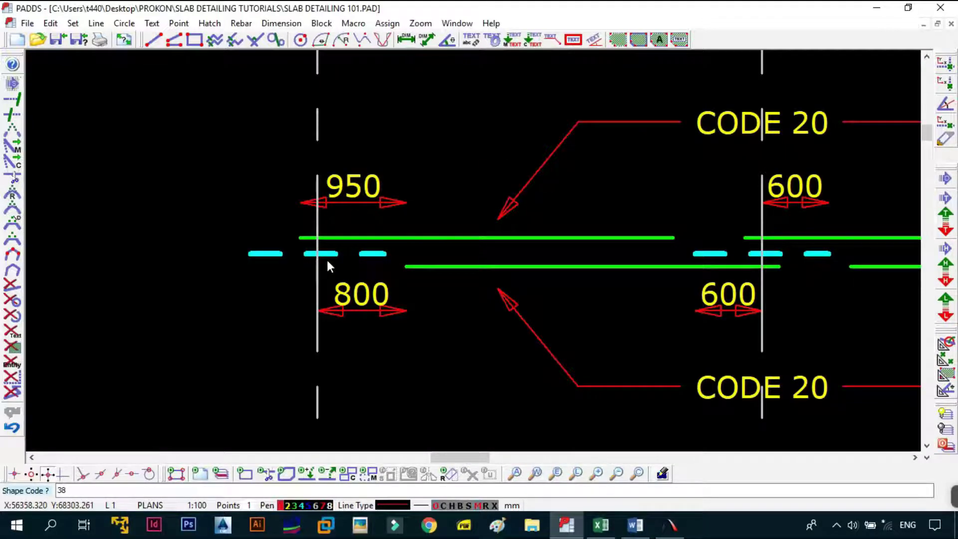
pyautogui.scroll(-1, 326, 262)
pyautogui.moveTo(349, 258); pyautogui.dragTo(331, 259, button='middle')
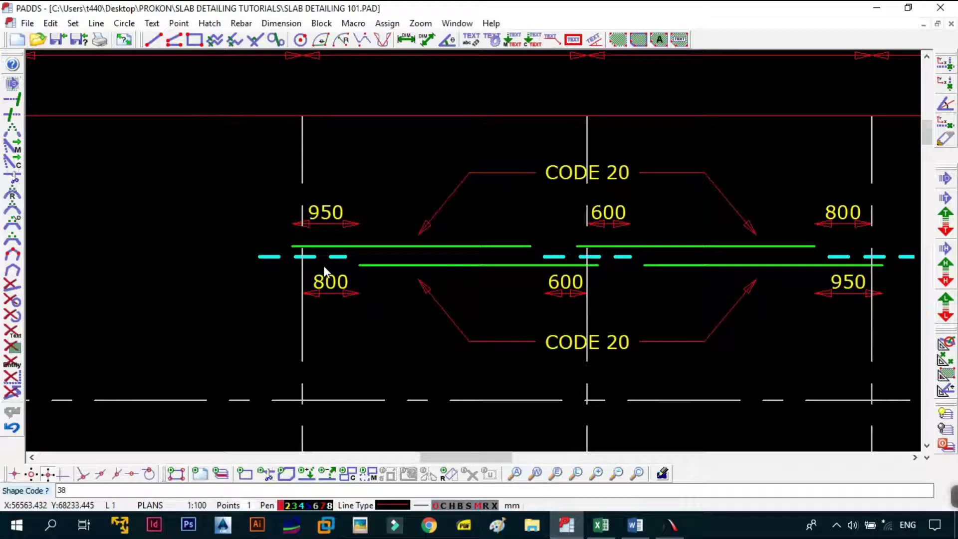
pyautogui.moveTo(501, 286); pyautogui.dragTo(329, 284, button='middle')
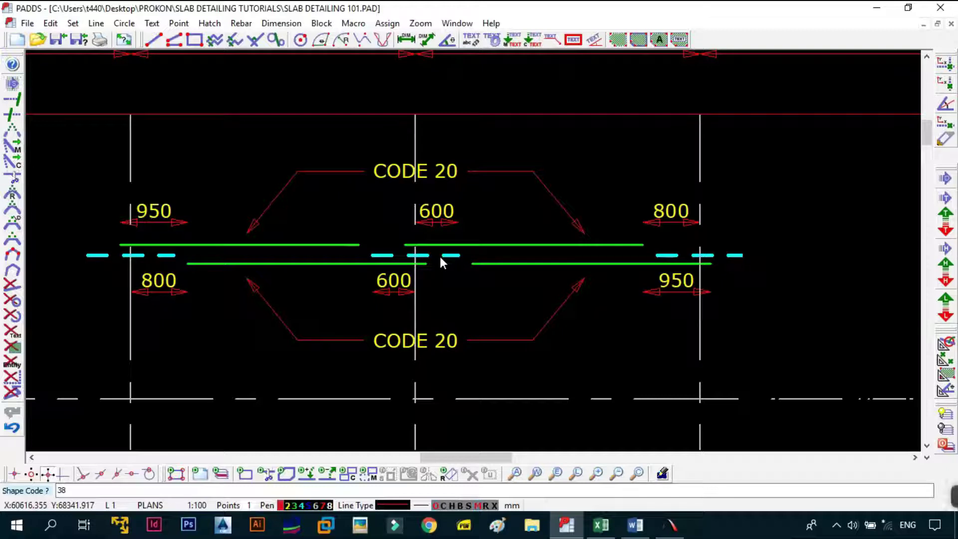
pyautogui.moveTo(453, 304); pyautogui.dragTo(509, 250, button='middle')
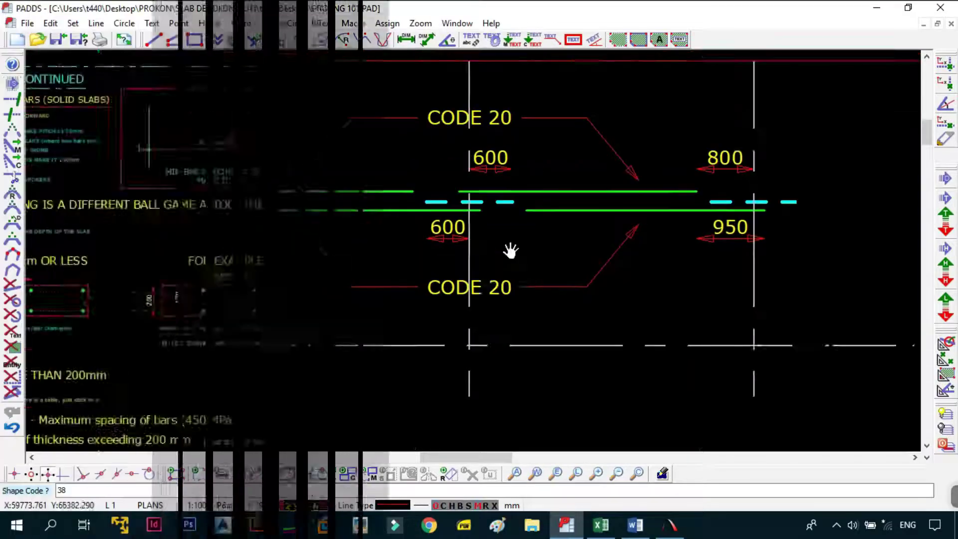
pyautogui.scroll(3, 571, 218)
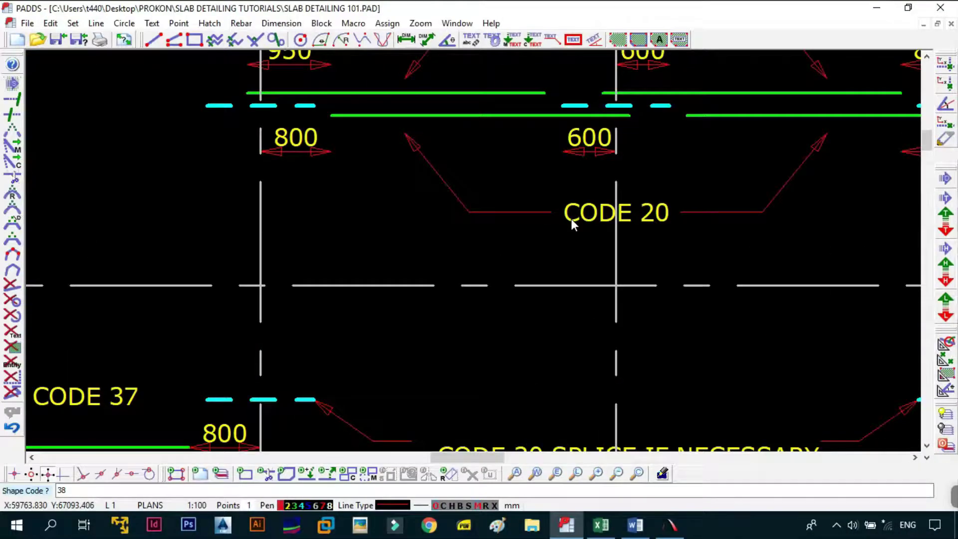
pyautogui.scroll(-5, 570, 219)
pyautogui.moveTo(535, 364); pyautogui.dragTo(475, 213, button='middle')
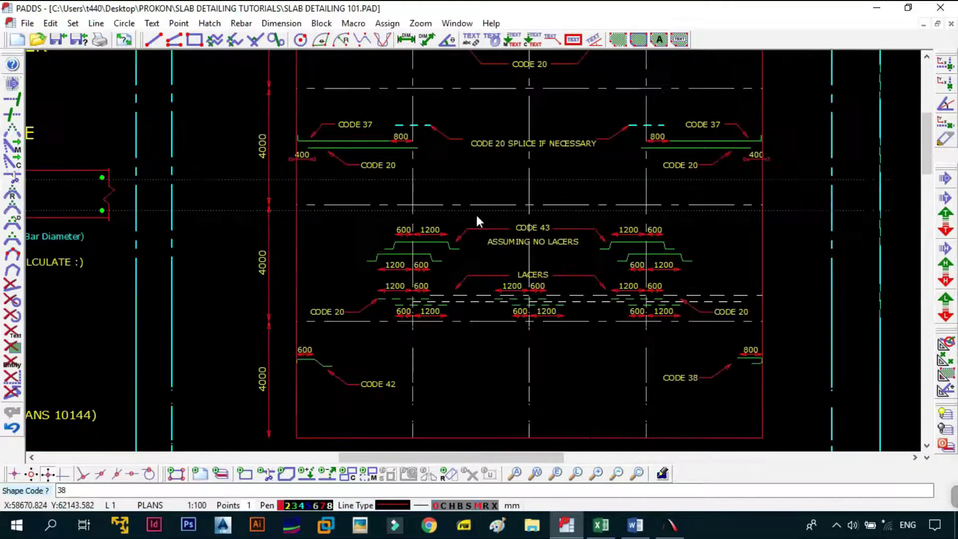
pyautogui.scroll(-3, 475, 213)
pyautogui.moveTo(424, 323); pyautogui.dragTo(394, 234, button='middle')
pyautogui.scroll(-1, 370, 140)
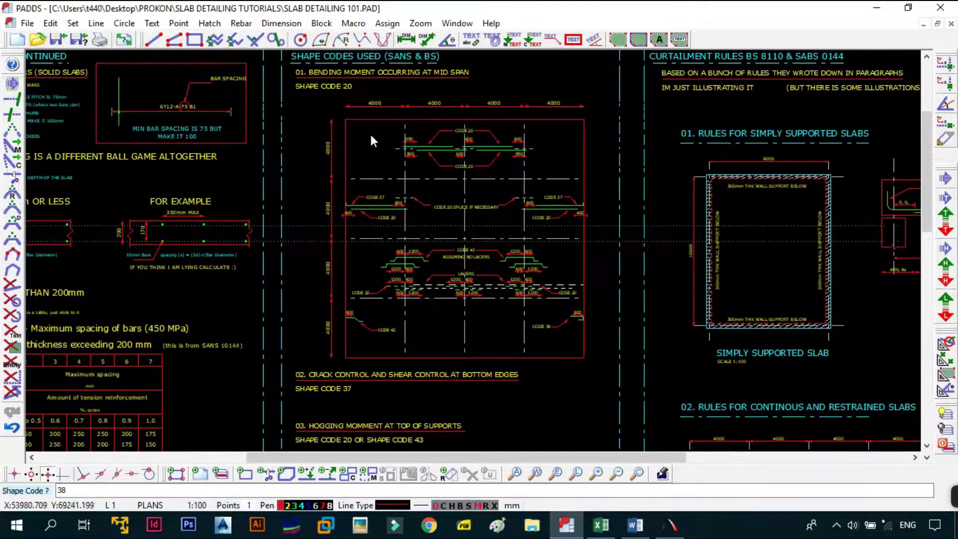
pyautogui.scroll(4, 348, 171)
pyautogui.scroll(-3, 428, 190)
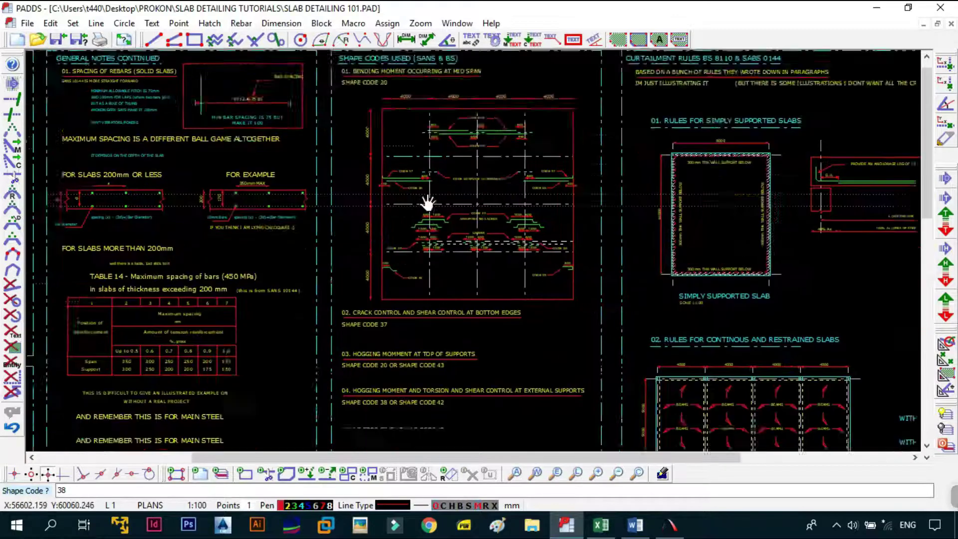
pyautogui.scroll(6, 360, 242)
pyautogui.scroll(-2, 421, 310)
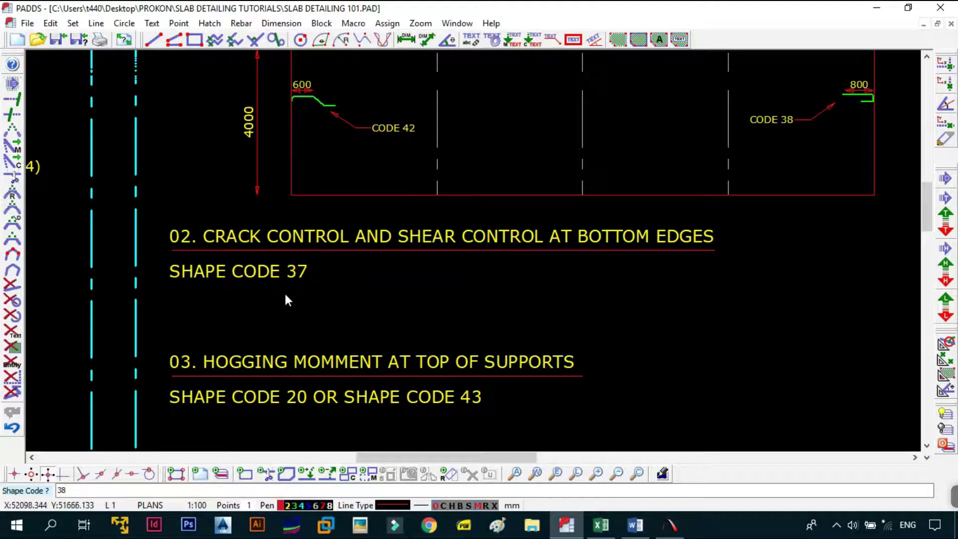
pyautogui.scroll(10, 342, 255)
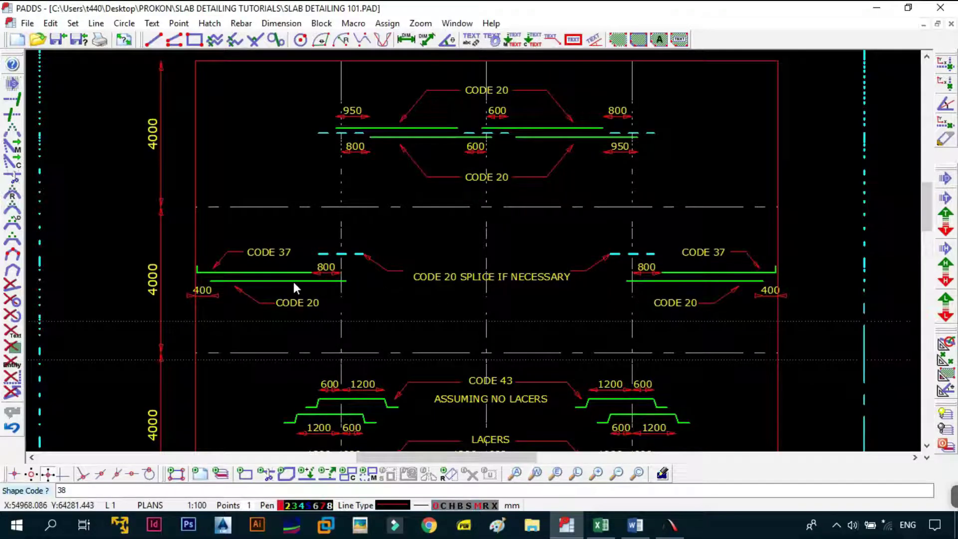
pyautogui.scroll(3, 345, 253)
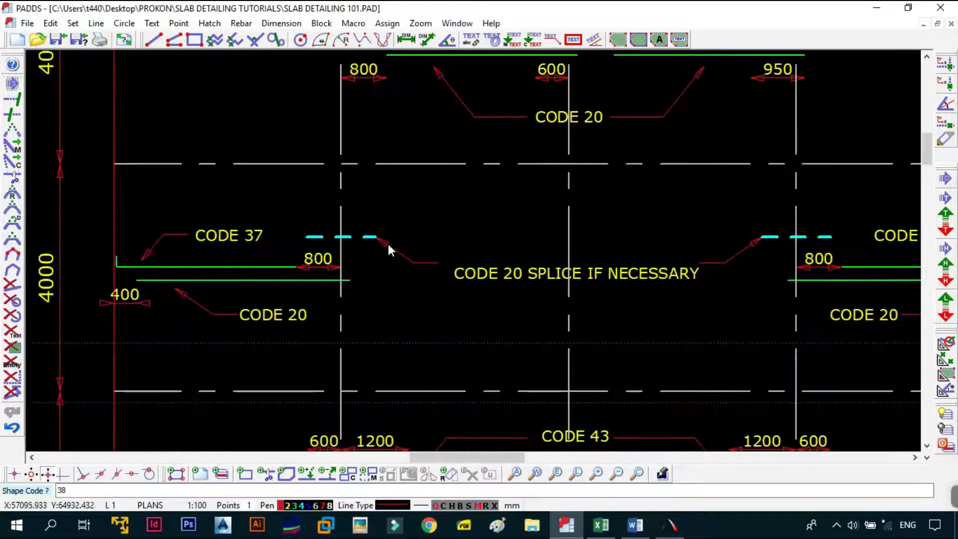
pyautogui.moveTo(362, 250); pyautogui.dragTo(351, 251, button='middle')
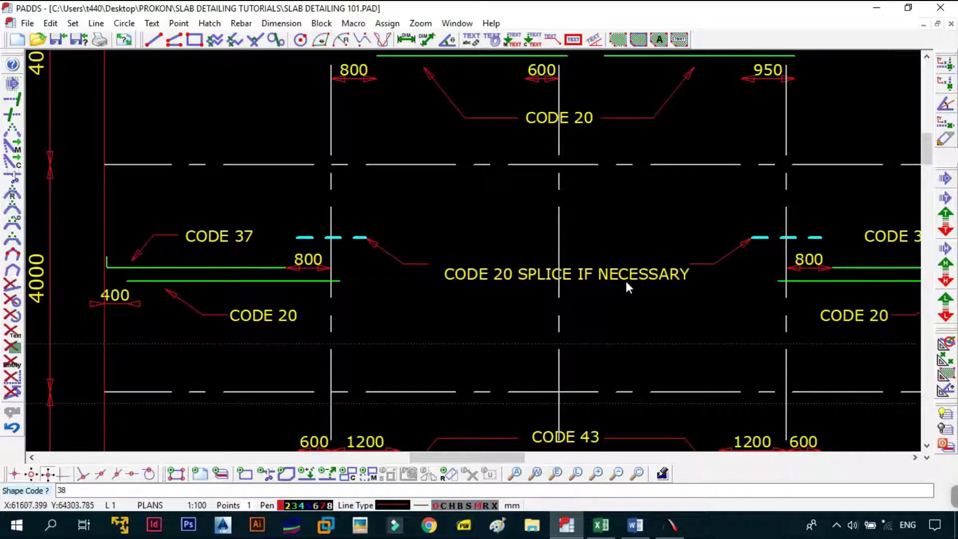
pyautogui.moveTo(171, 254); pyautogui.dragTo(231, 244, button='middle')
pyautogui.scroll(3, 232, 249)
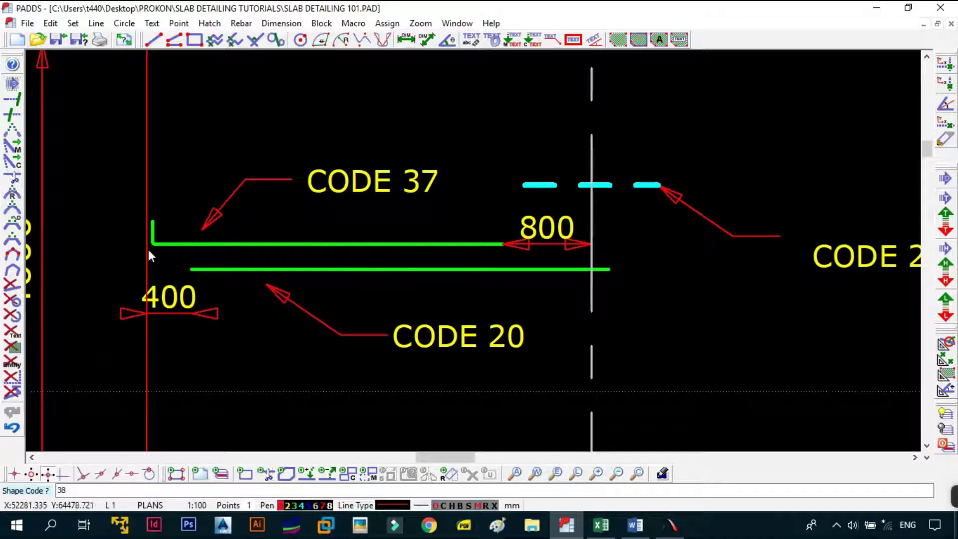
pyautogui.scroll(-1, 149, 252)
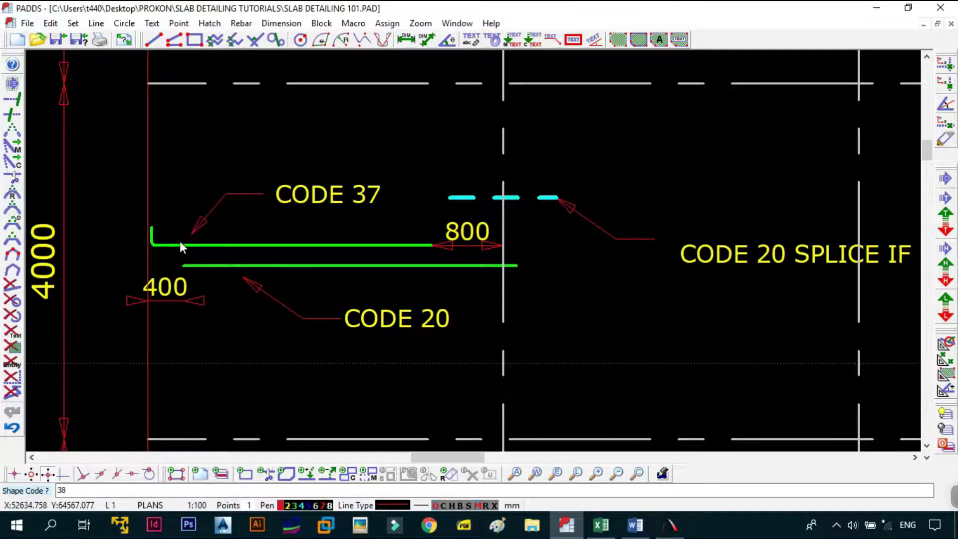
pyautogui.click(240, 24)
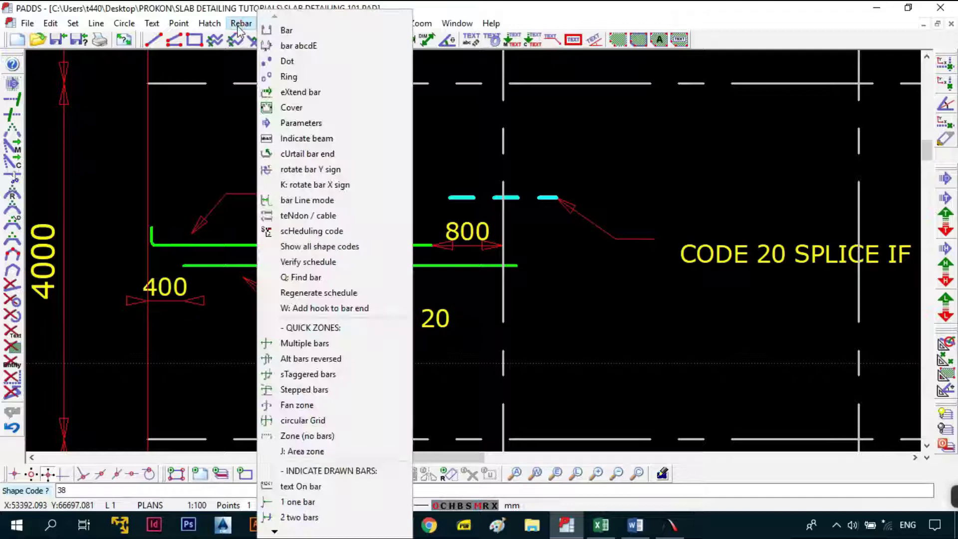
pyautogui.click(280, 30)
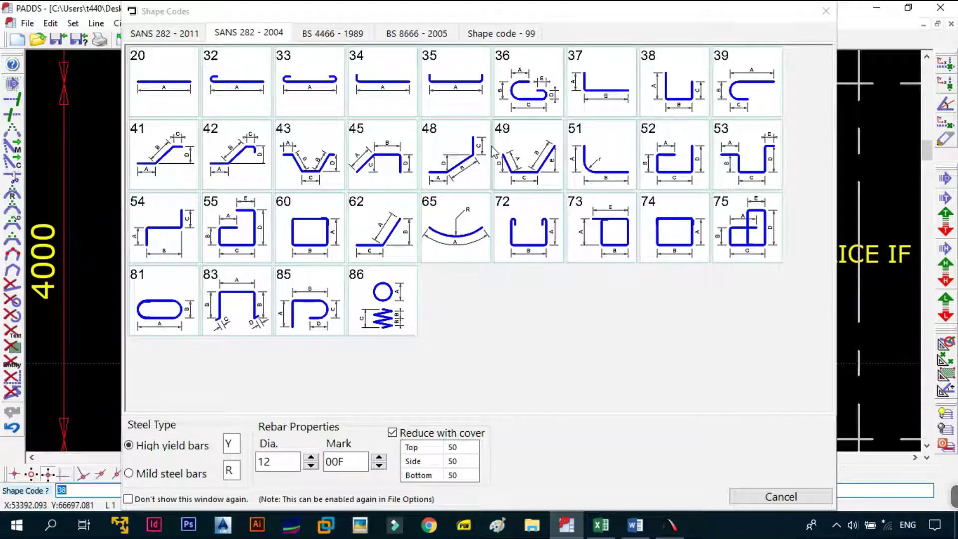
pyautogui.click(826, 11)
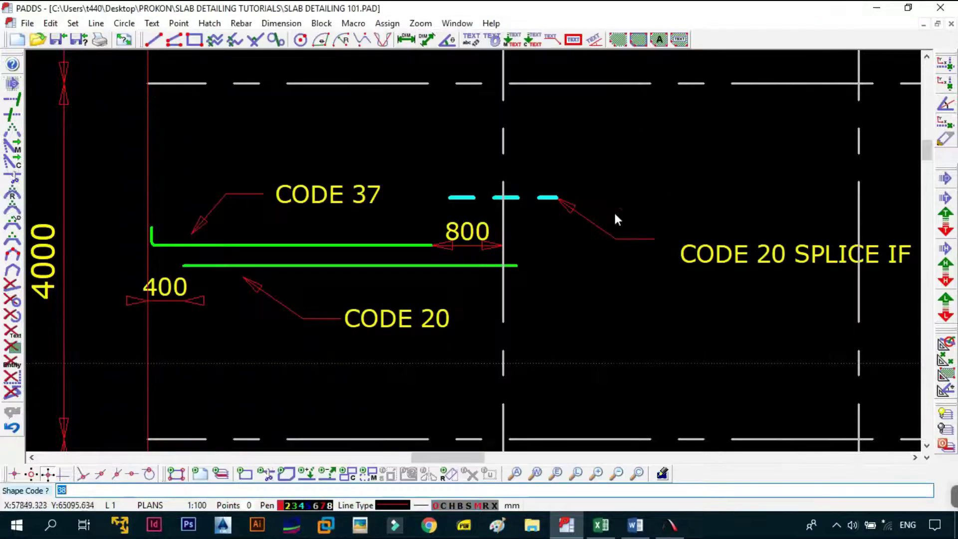
# - Bring the edge and splice bars into view and accept shape code 38 for the new bar
pyautogui.scroll(-2, 590, 227)
pyautogui.moveTo(596, 254); pyautogui.dragTo(527, 197, button='middle')
pyautogui.moveTo(417, 162); pyautogui.dragTo(382, 202, button='middle')
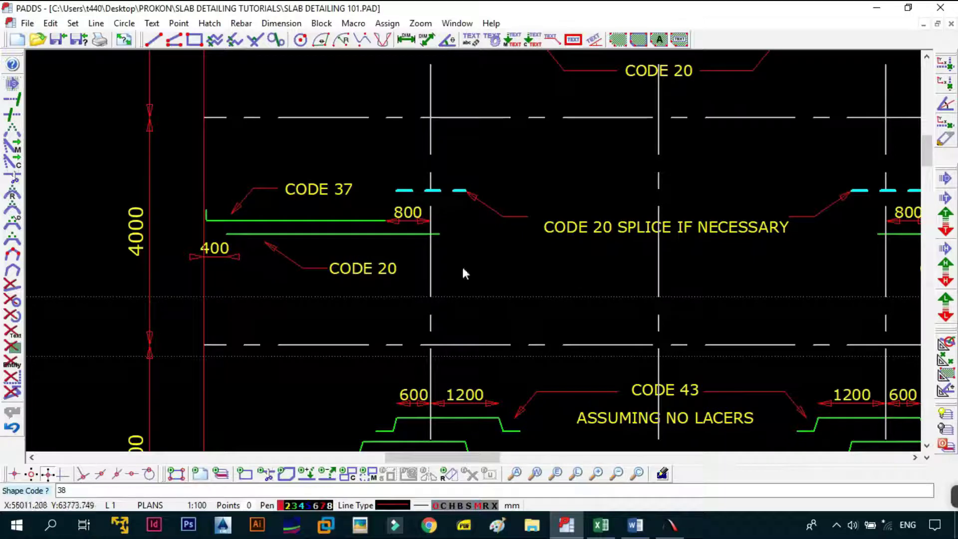
pyautogui.click(564, 270)
# - Zoom in on Shape Codes Used notes 02–04 covering crack control, hogging and torsion
pyautogui.moveTo(642, 265); pyautogui.dragTo(458, 272, button='middle')
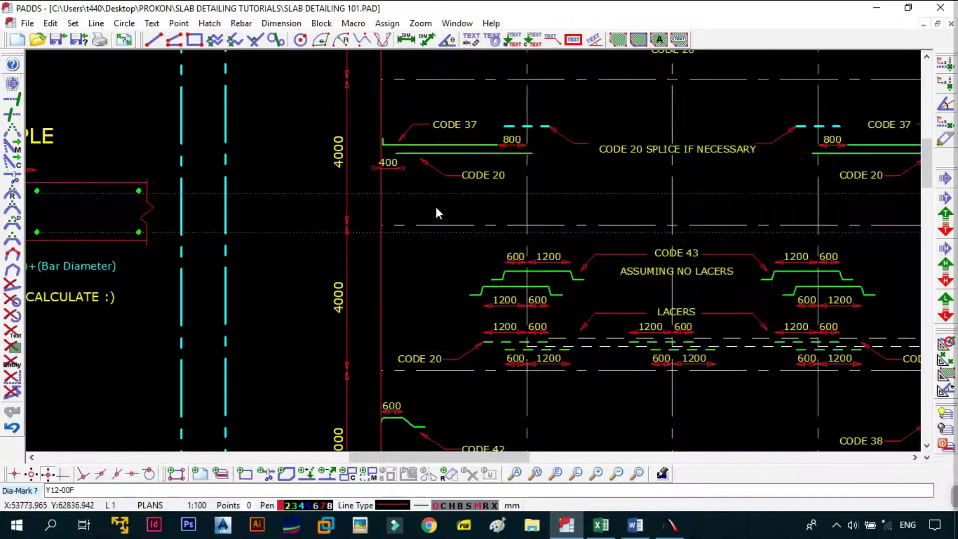
pyautogui.scroll(-5, 436, 210)
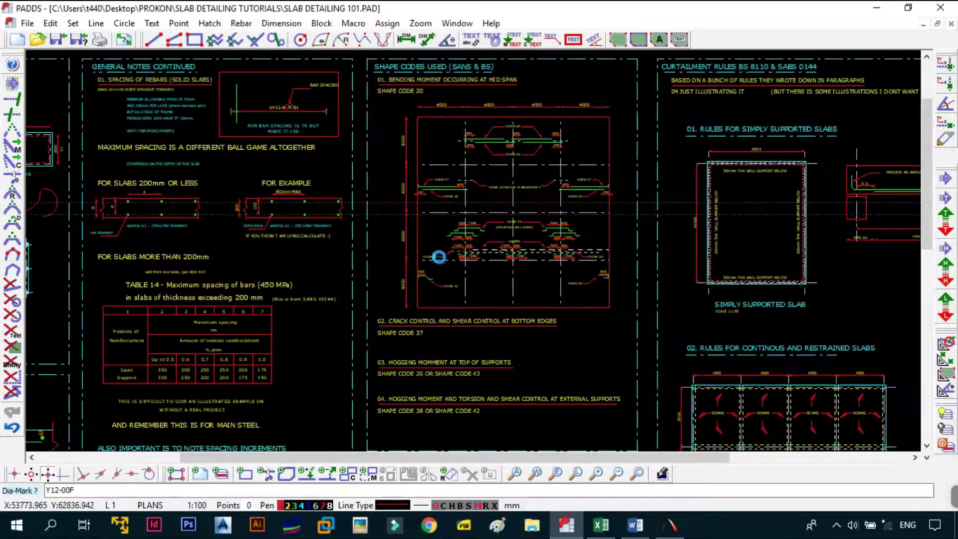
pyautogui.moveTo(446, 296); pyautogui.dragTo(445, 228, button='middle')
pyautogui.moveTo(410, 271); pyautogui.dragTo(409, 235, button='middle')
pyautogui.scroll(4, 411, 234)
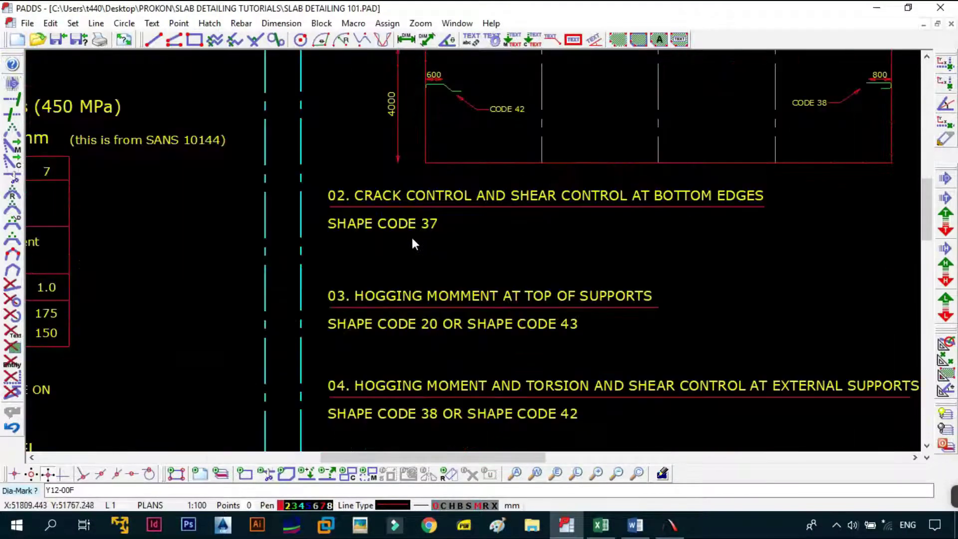
pyautogui.moveTo(473, 256); pyautogui.dragTo(404, 226, button='middle')
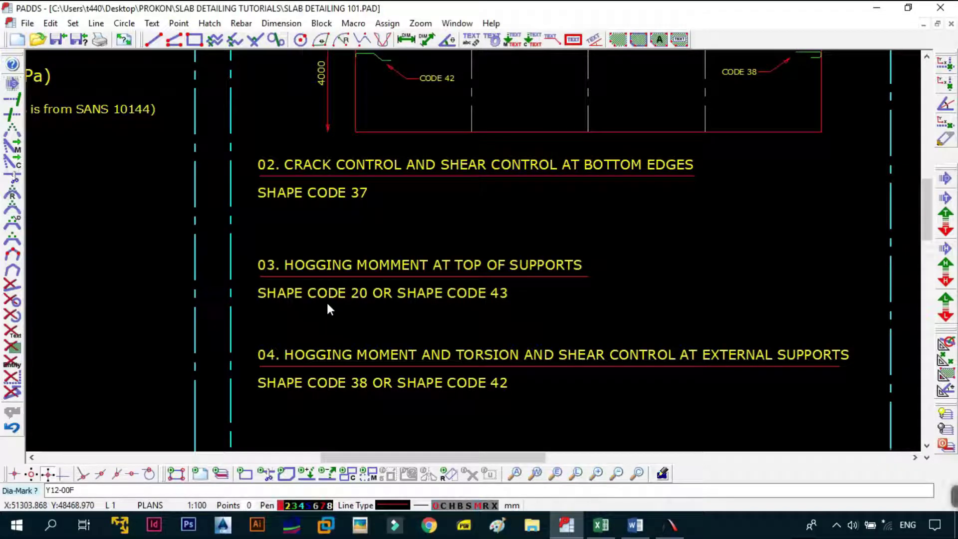
# - Zoom in on the cranked Code 43 bars with 600 and 1200 extensions and the lacers detail
pyautogui.moveTo(483, 109); pyautogui.dragTo(361, 425, button='middle')
pyautogui.moveTo(433, 191); pyautogui.dragTo(439, 251, button='middle')
pyautogui.moveTo(415, 146); pyautogui.dragTo(426, 244, button='middle')
pyautogui.moveTo(439, 317); pyautogui.dragTo(455, 155, button='middle')
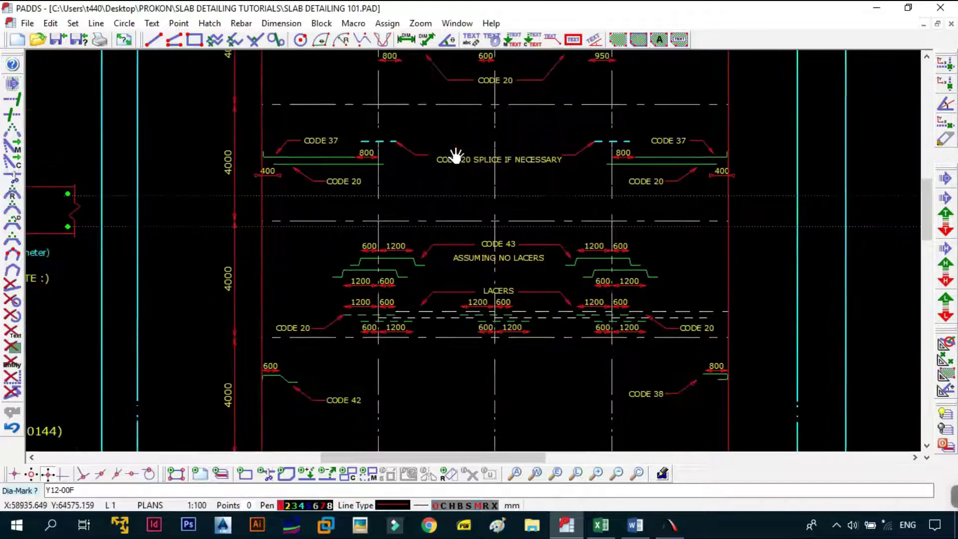
pyautogui.scroll(3, 412, 275)
pyautogui.scroll(-3, 412, 271)
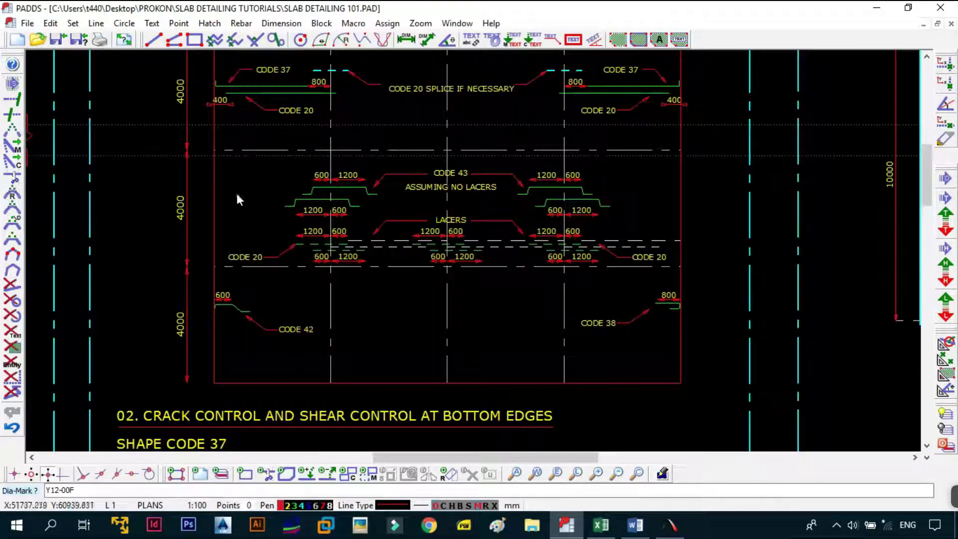
pyautogui.moveTo(414, 214); pyautogui.dragTo(513, 120, button='middle')
pyautogui.moveTo(499, 259); pyautogui.dragTo(485, 156, button='middle')
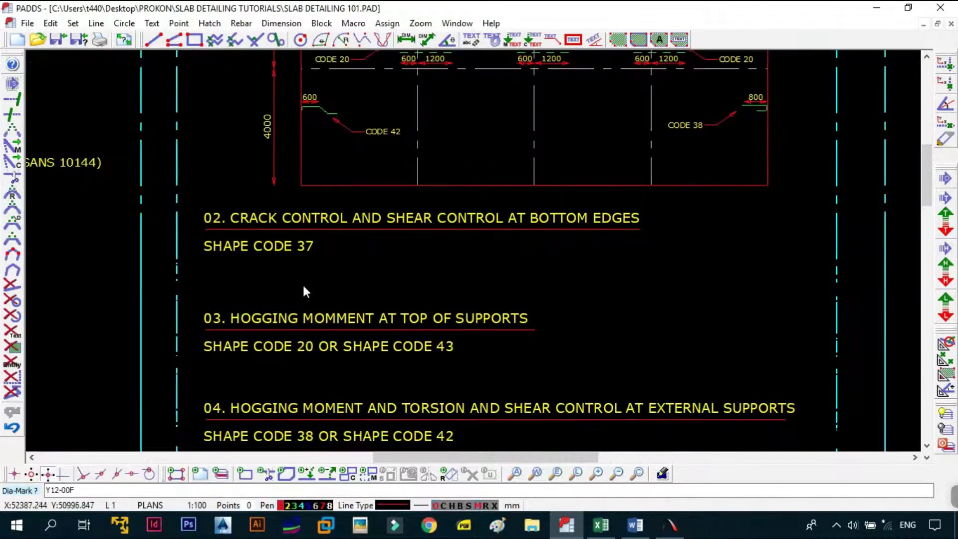
pyautogui.moveTo(509, 113); pyautogui.dragTo(429, 334, button='middle')
pyautogui.scroll(2, 352, 213)
pyautogui.moveTo(400, 216); pyautogui.dragTo(371, 240, button='middle')
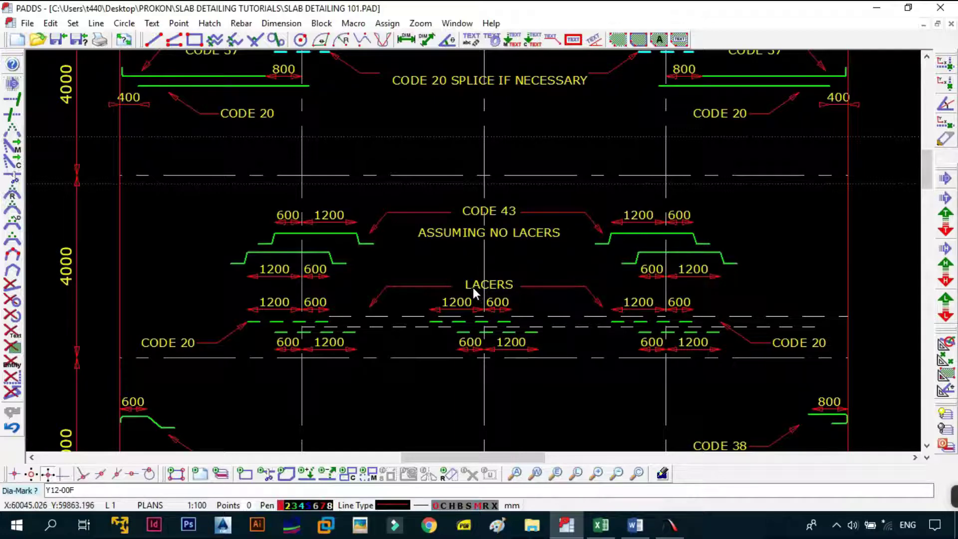
pyautogui.scroll(2, 370, 246)
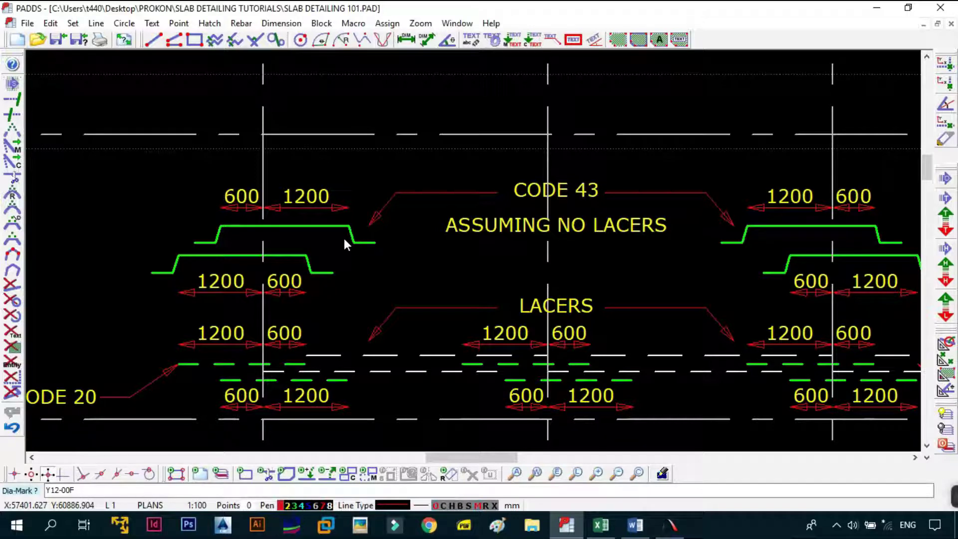
pyautogui.click(235, 39)
pyautogui.click(241, 23)
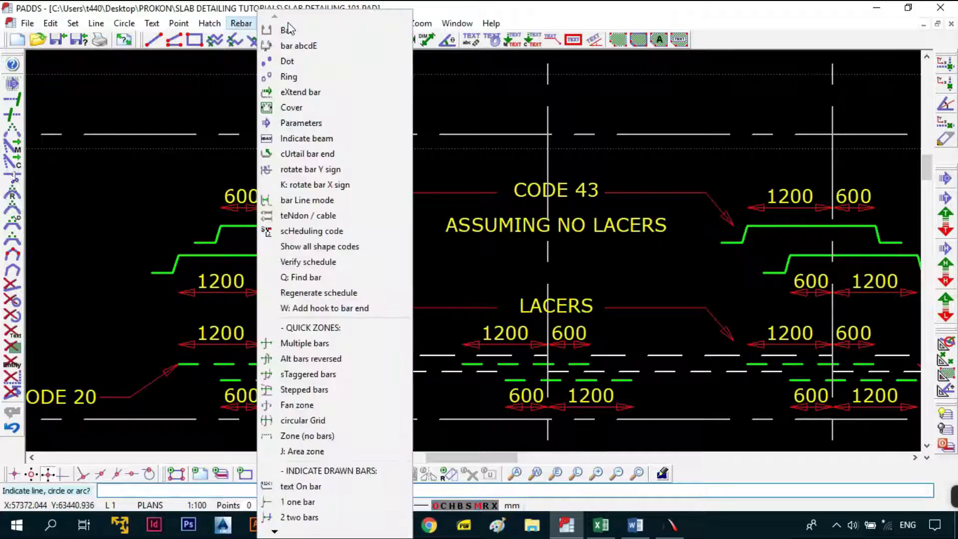
pyautogui.click(288, 58)
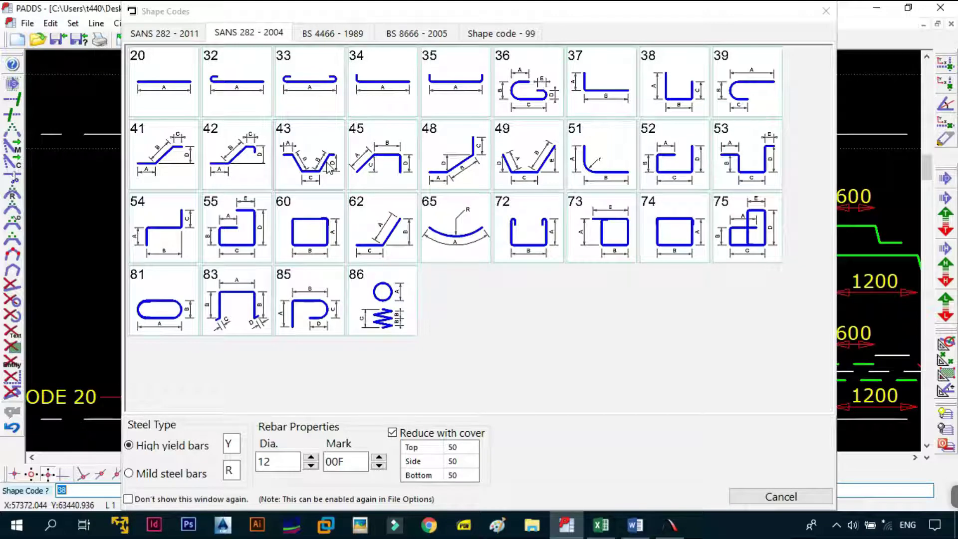
pyautogui.click(829, 15)
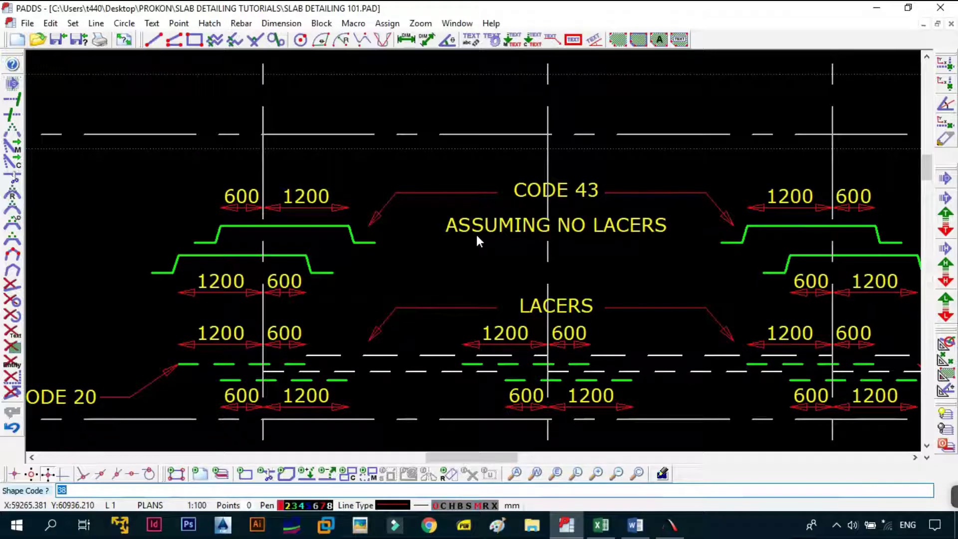
pyautogui.moveTo(441, 248); pyautogui.dragTo(462, 193, button='middle')
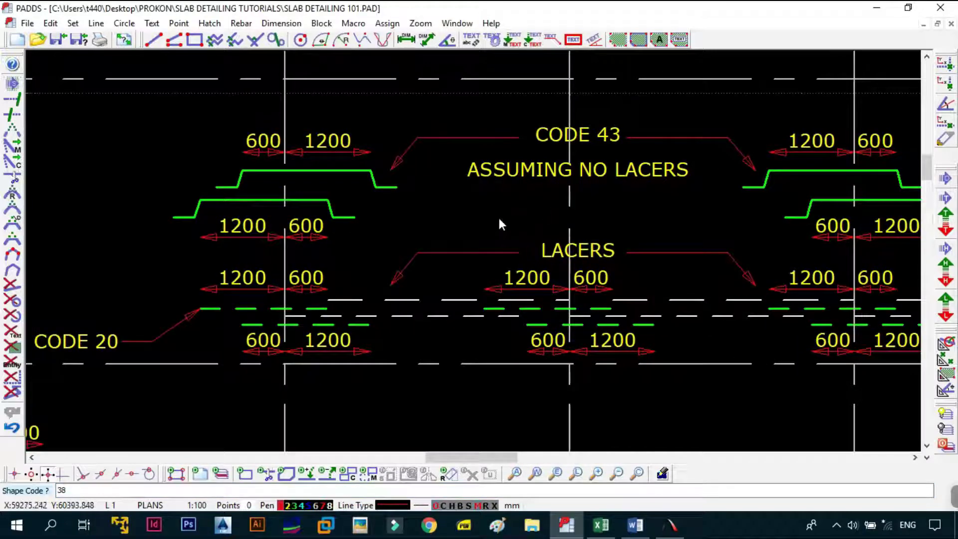
pyautogui.scroll(-3, 498, 216)
pyautogui.moveTo(489, 241); pyautogui.dragTo(454, 238, button='middle')
pyautogui.scroll(2, 391, 257)
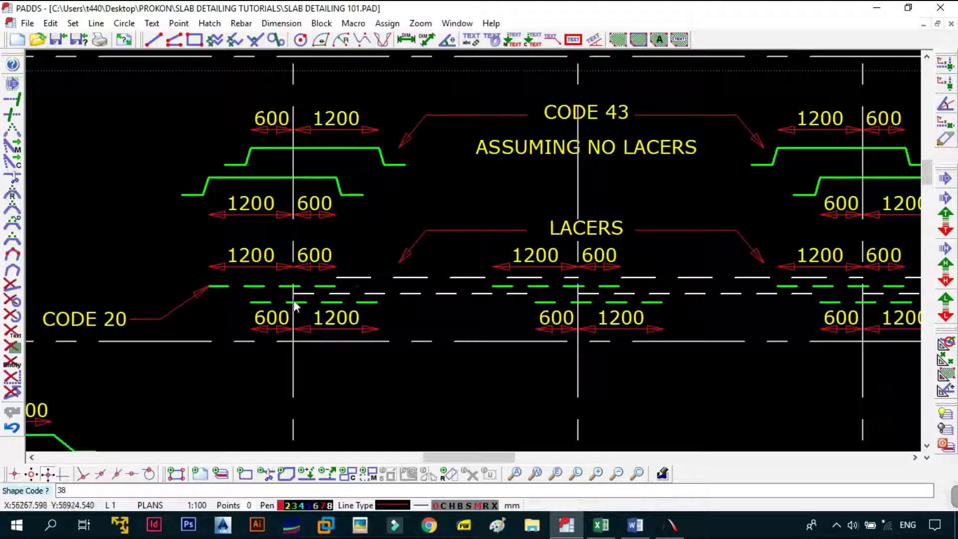
pyautogui.moveTo(301, 297)
pyautogui.mouseDown(button='middle')
pyautogui.moveTo(404, 288)
pyautogui.moveTo(403, 191)
pyautogui.mouseUp(button='middle')
pyautogui.scroll(-2, 404, 288)
pyautogui.moveTo(316, 336)
pyautogui.mouseDown(button='middle')
pyautogui.moveTo(340, 177)
pyautogui.moveTo(267, 351)
pyautogui.mouseUp(button='middle')
pyautogui.scroll(-2, 309, 312)
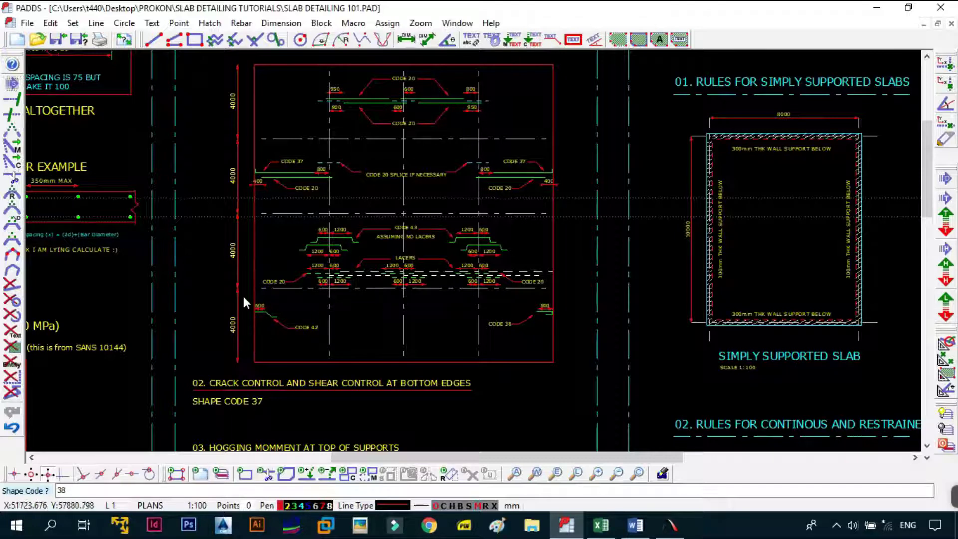
pyautogui.scroll(3, 301, 319)
pyautogui.scroll(4, 354, 264)
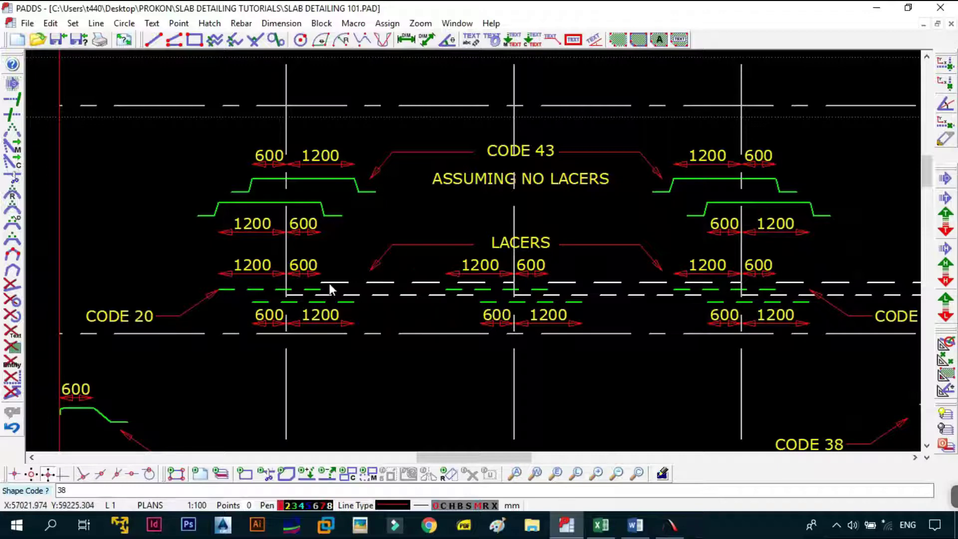
pyautogui.scroll(1, 250, 306)
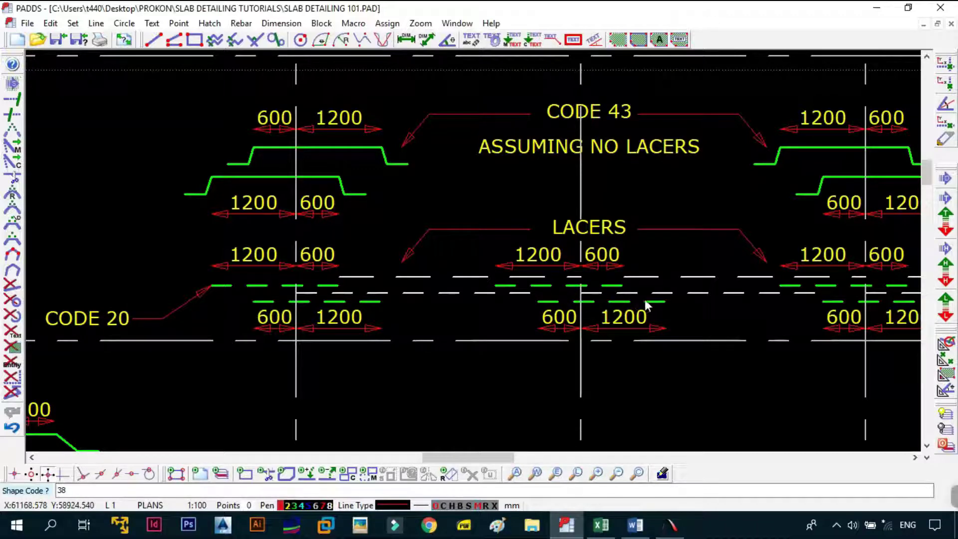
pyautogui.moveTo(644, 299); pyautogui.dragTo(507, 307, button='middle')
pyautogui.moveTo(697, 316); pyautogui.dragTo(511, 299, button='middle')
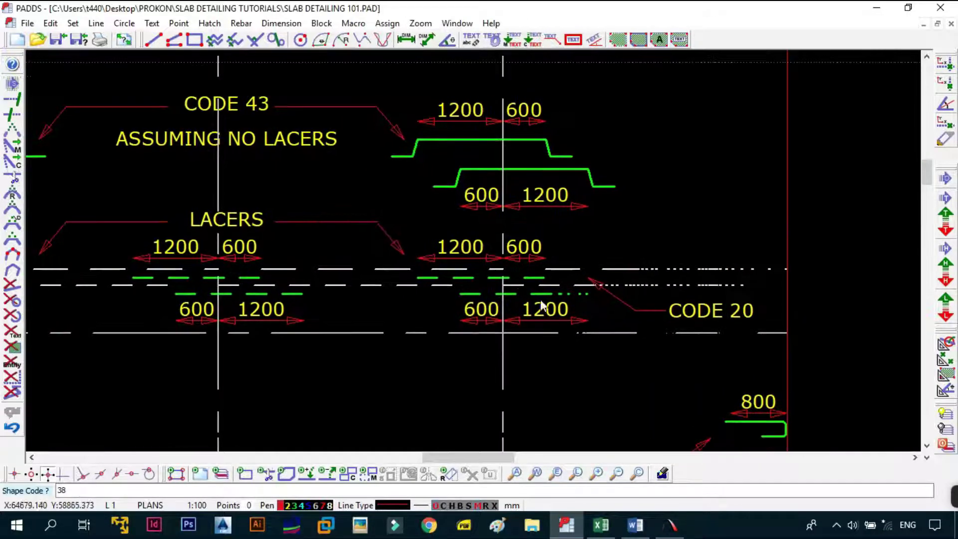
pyautogui.moveTo(607, 290); pyautogui.dragTo(618, 165, button='middle')
pyautogui.scroll(-2, 618, 168)
pyautogui.moveTo(516, 228); pyautogui.dragTo(545, 239, button='middle')
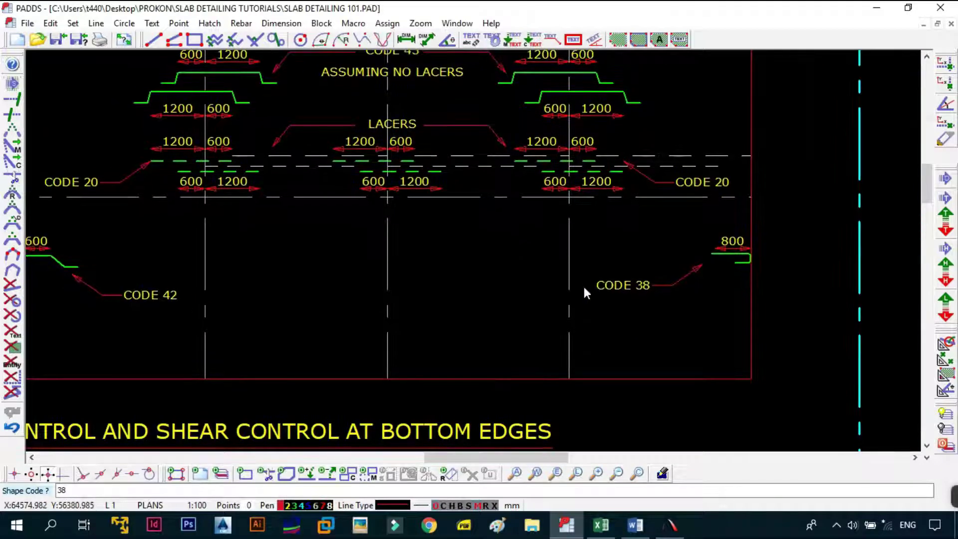
pyautogui.moveTo(584, 293); pyautogui.dragTo(787, 239, button='middle')
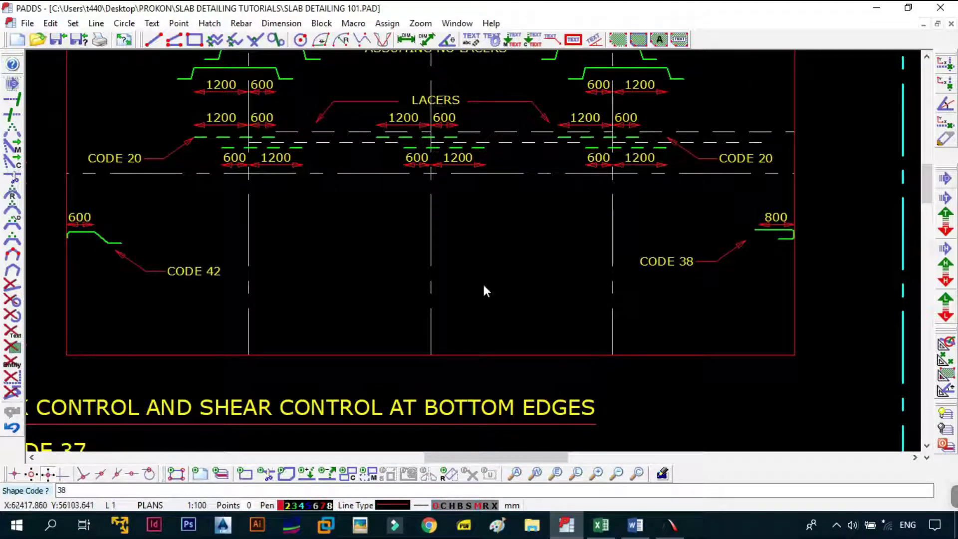
pyautogui.scroll(4, 329, 239)
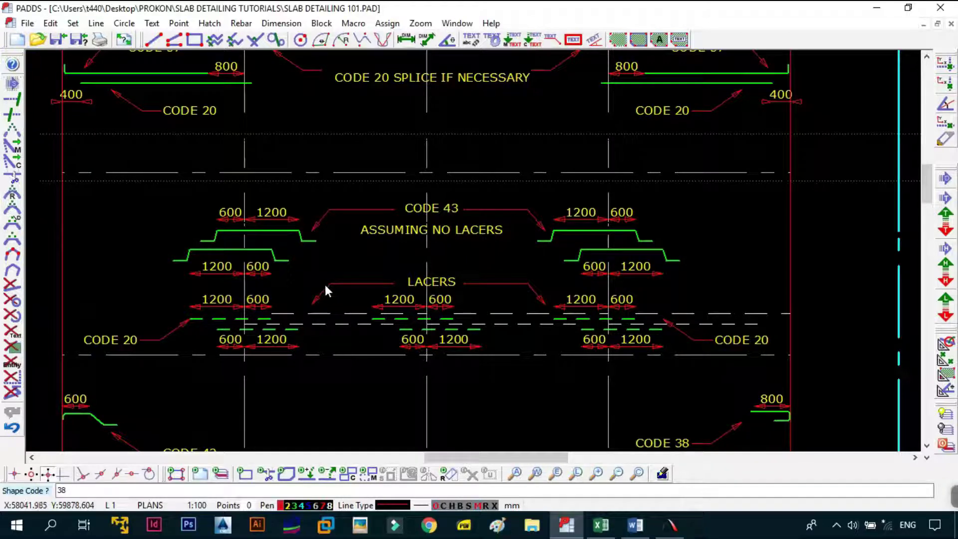
pyautogui.moveTo(398, 295); pyautogui.dragTo(411, 271, button='middle')
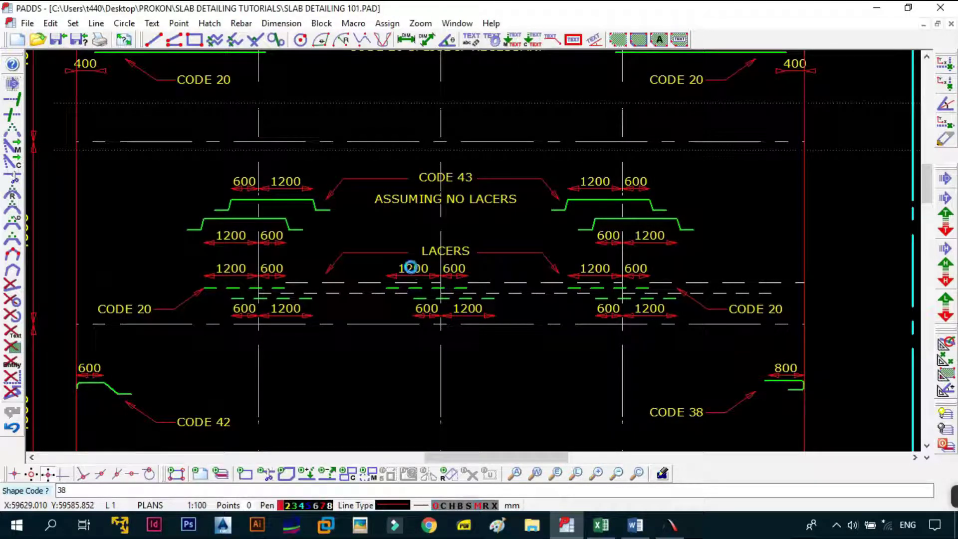
pyautogui.click(411, 268)
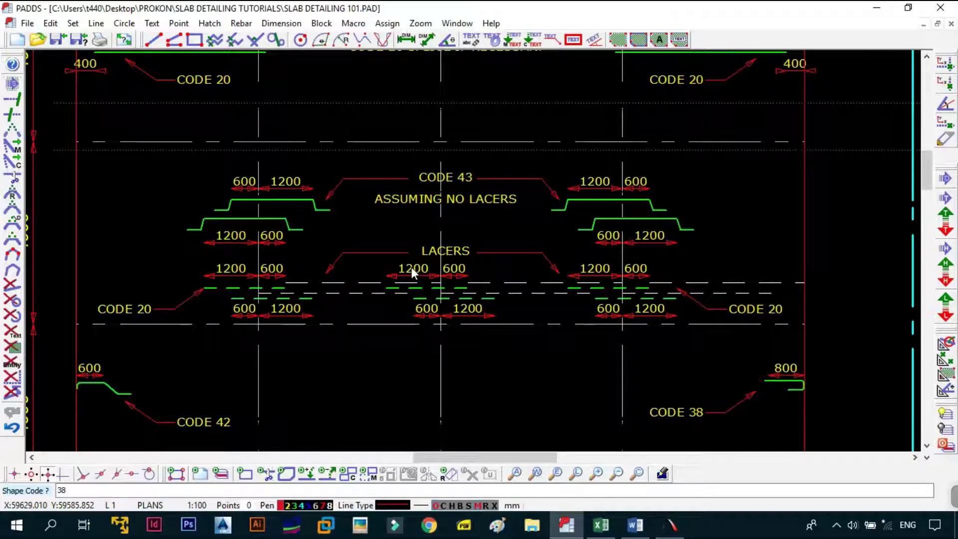
pyautogui.moveTo(417, 318); pyautogui.dragTo(448, 265, button='middle')
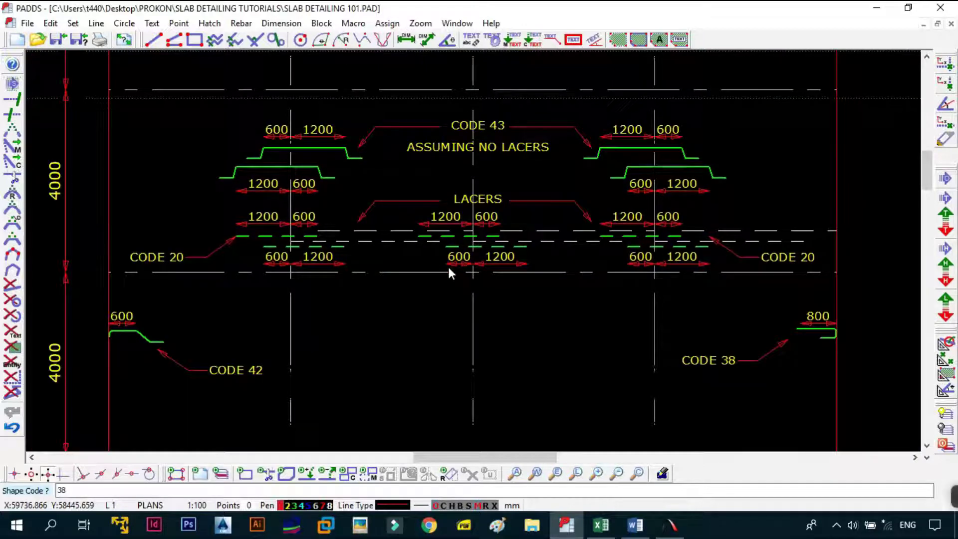
pyautogui.moveTo(369, 207); pyautogui.dragTo(380, 233, button='middle')
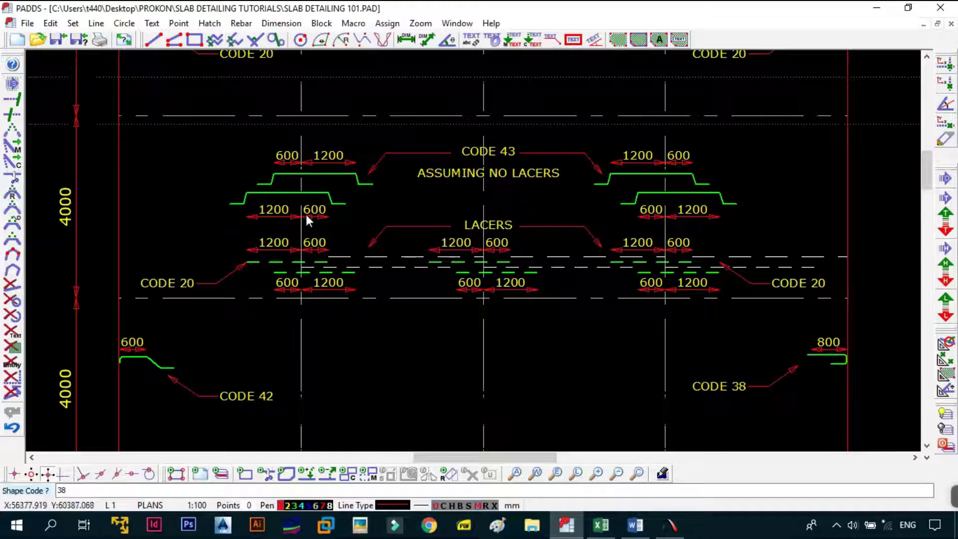
pyautogui.moveTo(283, 369); pyautogui.dragTo(333, 205, button='middle')
# - Zoom out past notes 03–04 and Curtailment of Steel, then close in on the left-support Code 42 bar
pyautogui.scroll(-3, 333, 206)
pyautogui.moveTo(307, 297); pyautogui.dragTo(330, 195, button='middle')
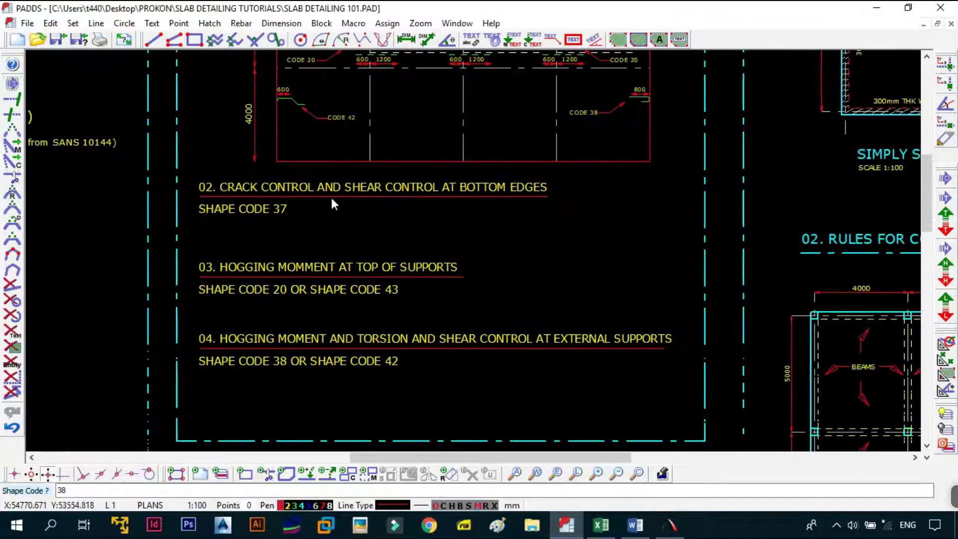
pyautogui.moveTo(326, 277); pyautogui.dragTo(338, 190, button='middle')
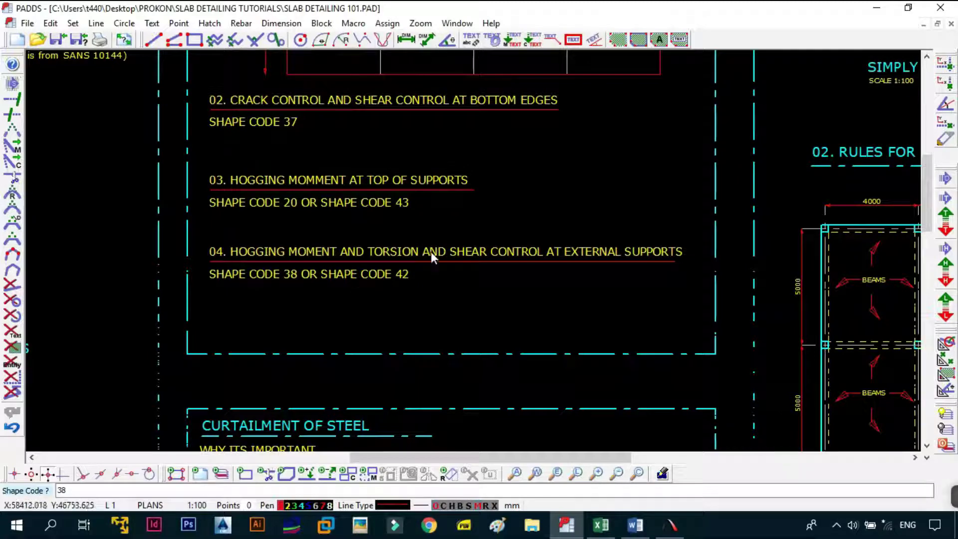
pyautogui.scroll(5, 520, 270)
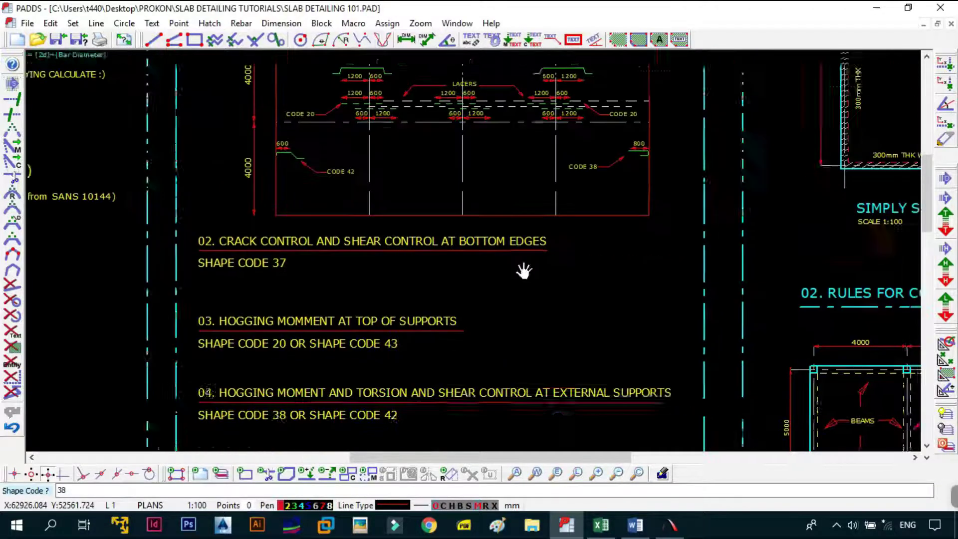
pyautogui.scroll(4, 328, 220)
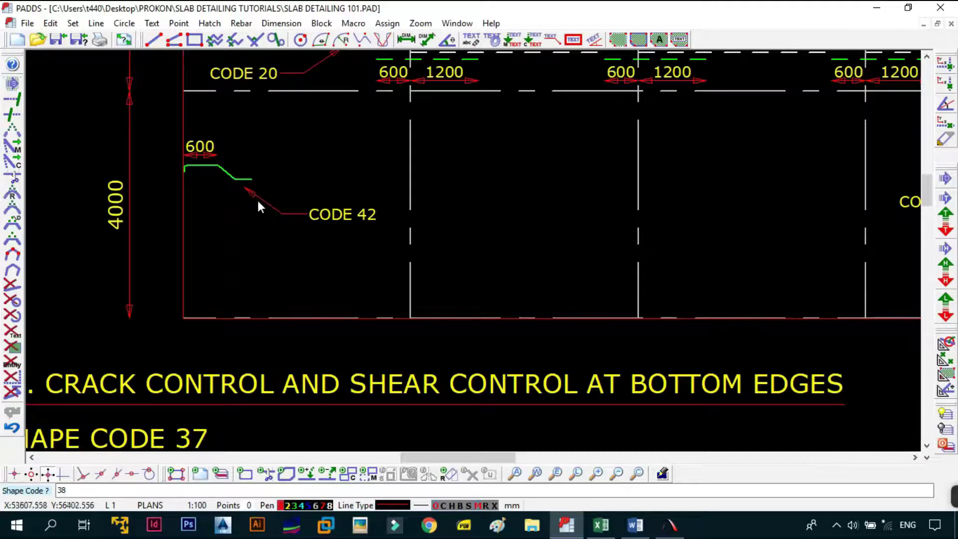
pyautogui.scroll(2, 235, 198)
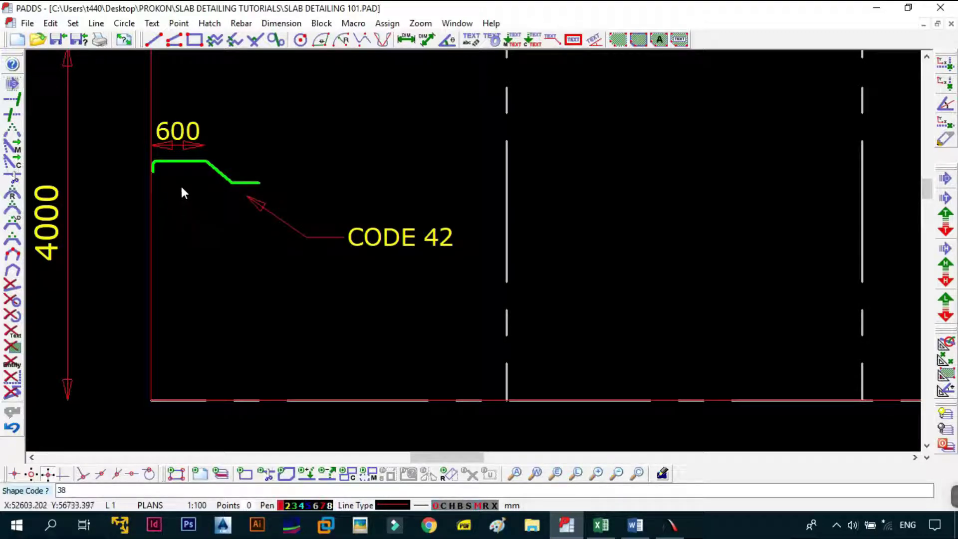
# - Accept shape code 38 with bar mark Y12-00F and place a horizontal guide level with the Code 42 bar
pyautogui.press('Return')
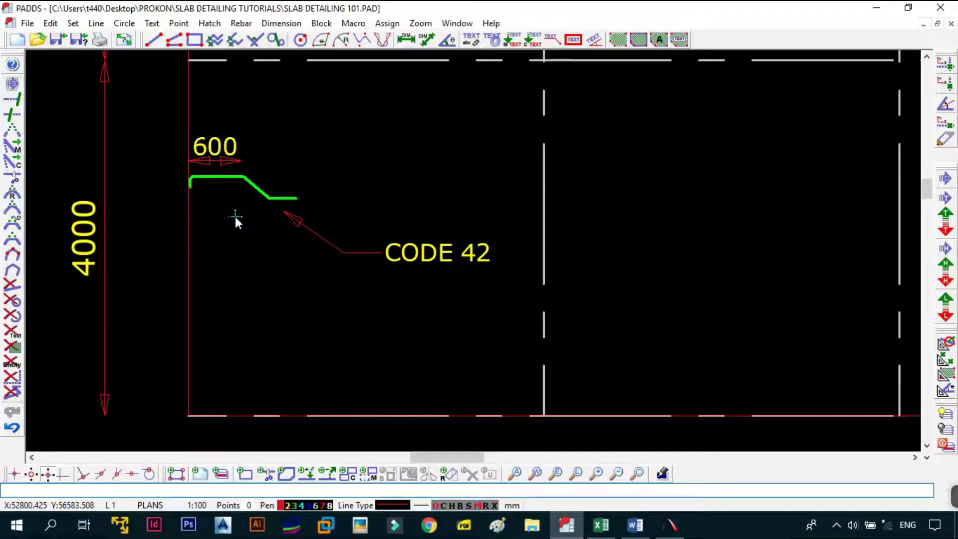
pyautogui.press('Return')
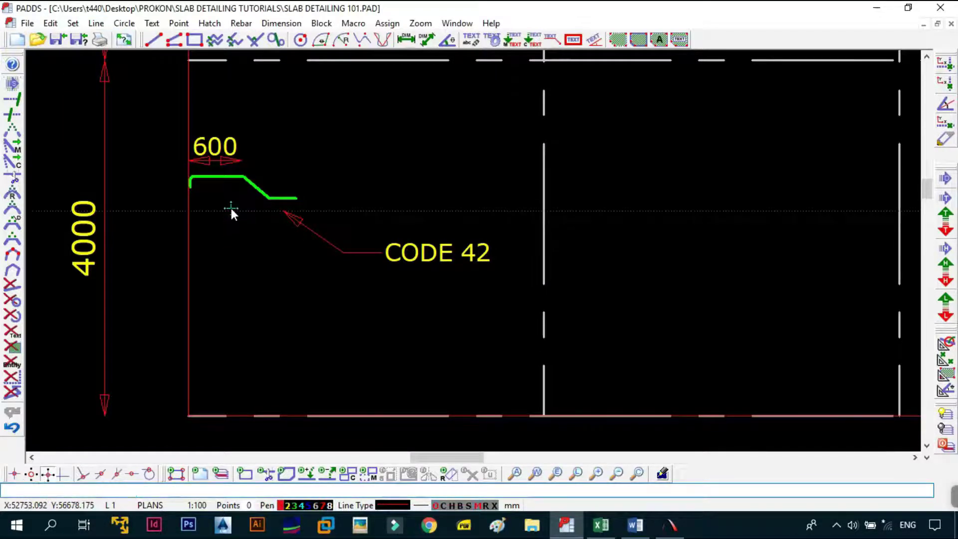
pyautogui.click(231, 210)
pyautogui.click(241, 169)
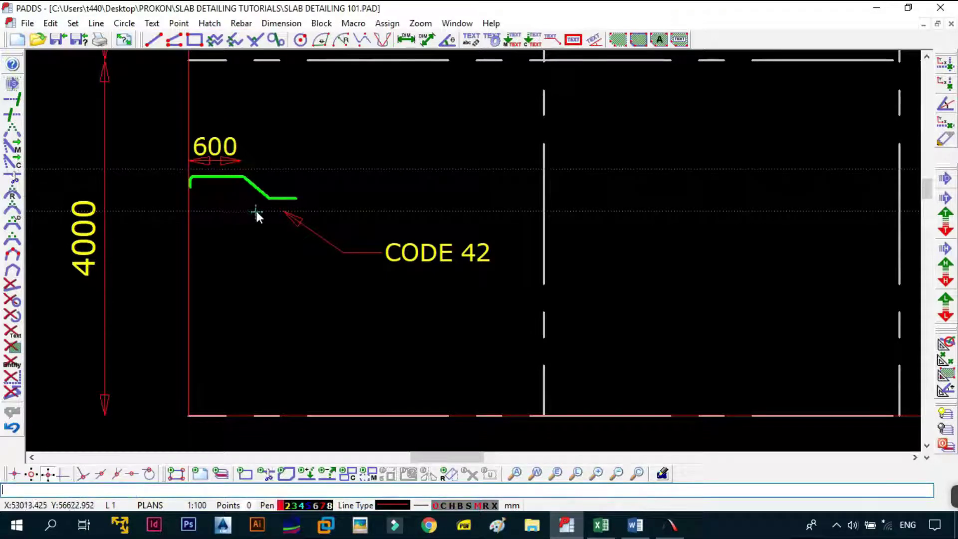
# - Add a horizontal guide at the Code 42 bar's lower leg and erase the stray construction line
pyautogui.hotkey('alt', 'l')
pyautogui.press('h')
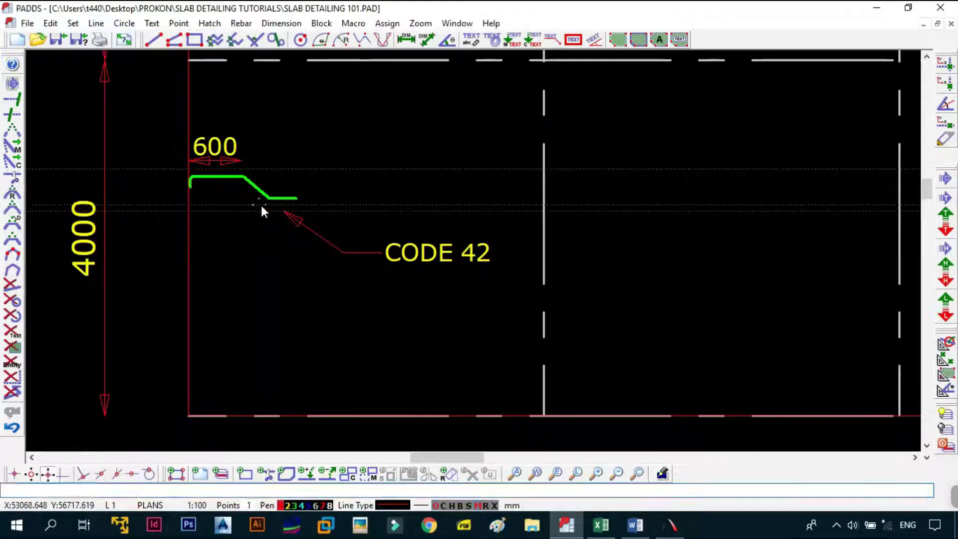
pyautogui.click(262, 206)
pyautogui.press('Delete')
pyautogui.click(251, 210)
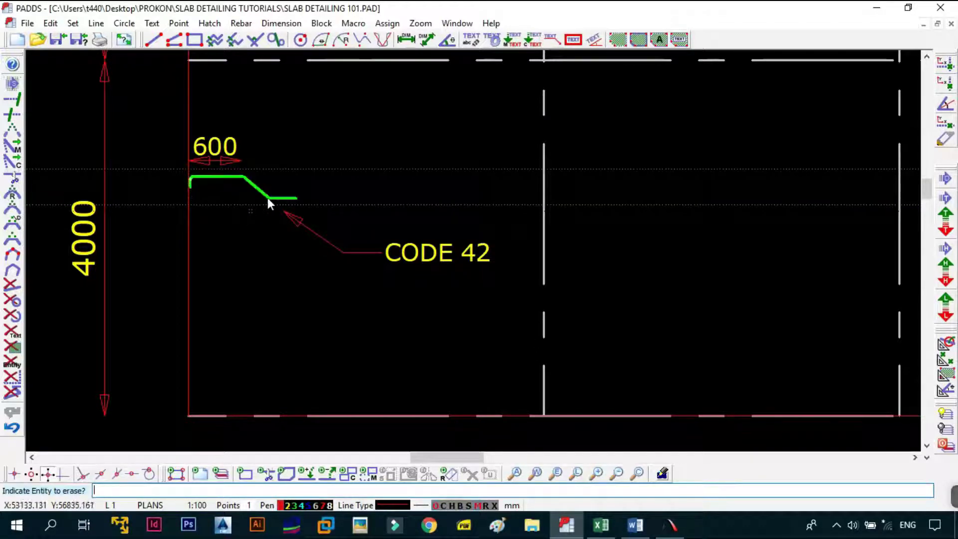
# - Zoom to the Code 38 detail and erase the two old long construction lines
pyautogui.scroll(-4, 272, 200)
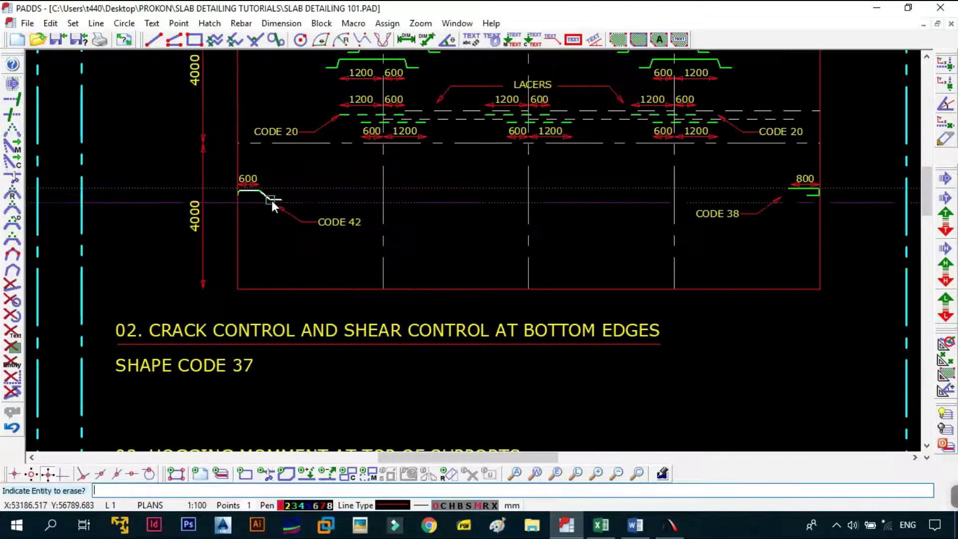
pyautogui.moveTo(421, 224); pyautogui.dragTo(243, 273, button='middle')
pyautogui.scroll(3, 594, 252)
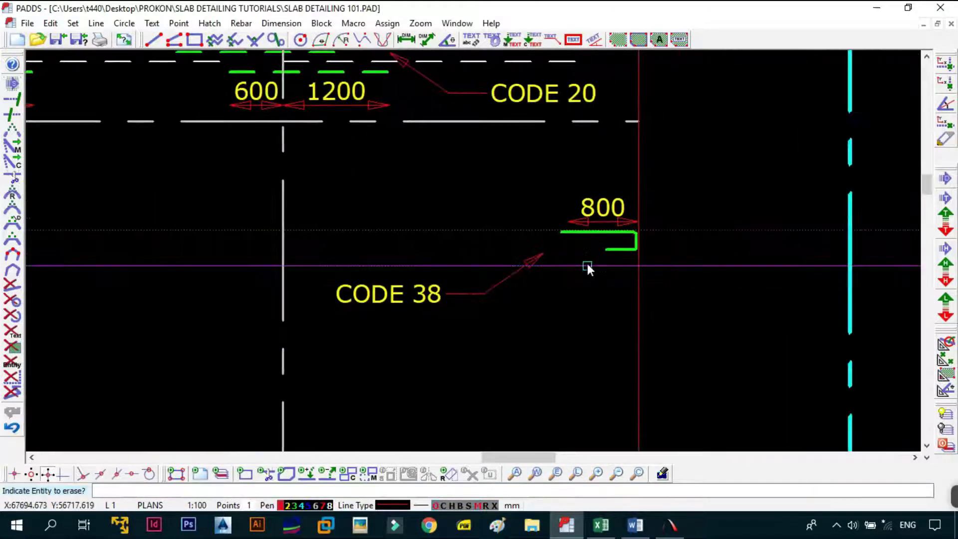
pyautogui.click(433, 261)
pyautogui.click(421, 235)
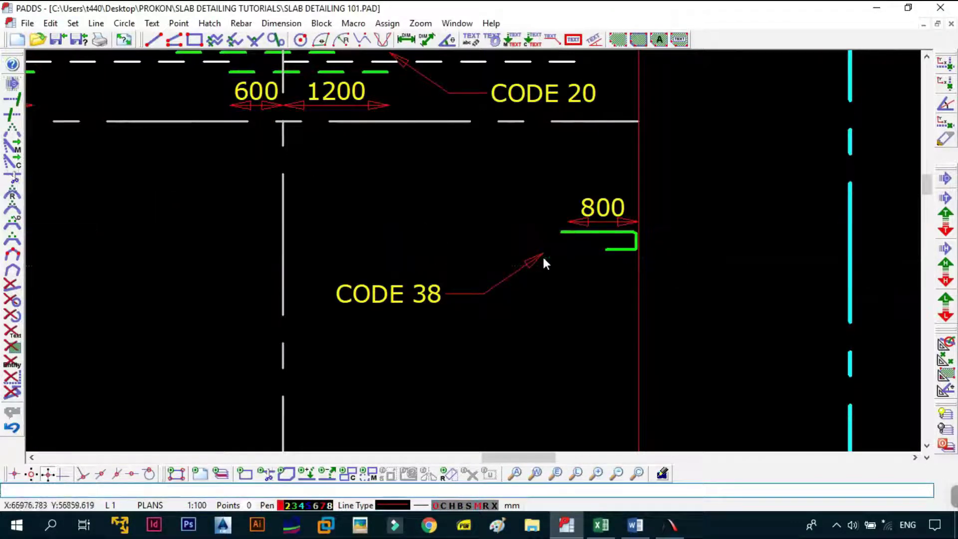
# - Place horizontal construction guides at the Code 38 bar's lower leg and level with the 800 dimension
pyautogui.hotkey('alt', 'l')
pyautogui.press('x')
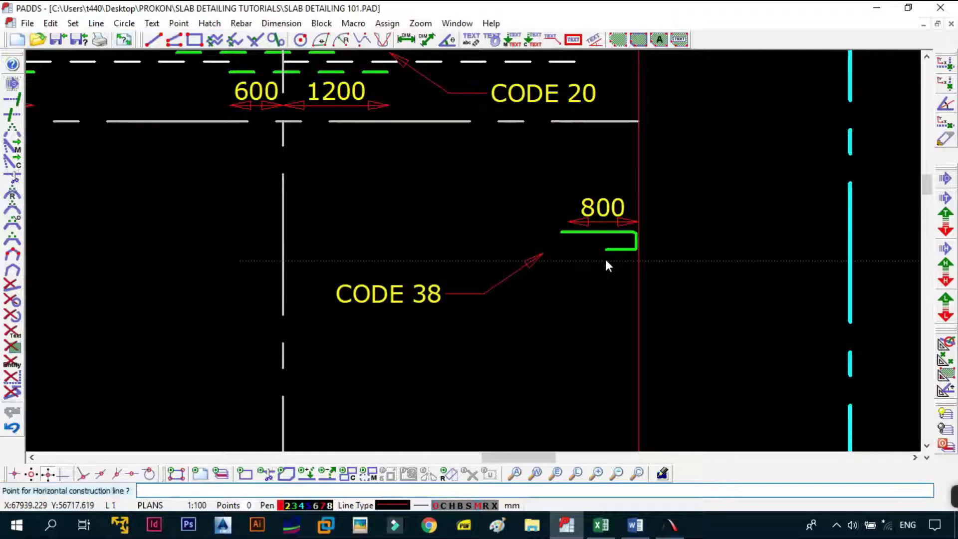
pyautogui.click(605, 259)
pyautogui.hotkey('alt', 'l')
pyautogui.press('x')
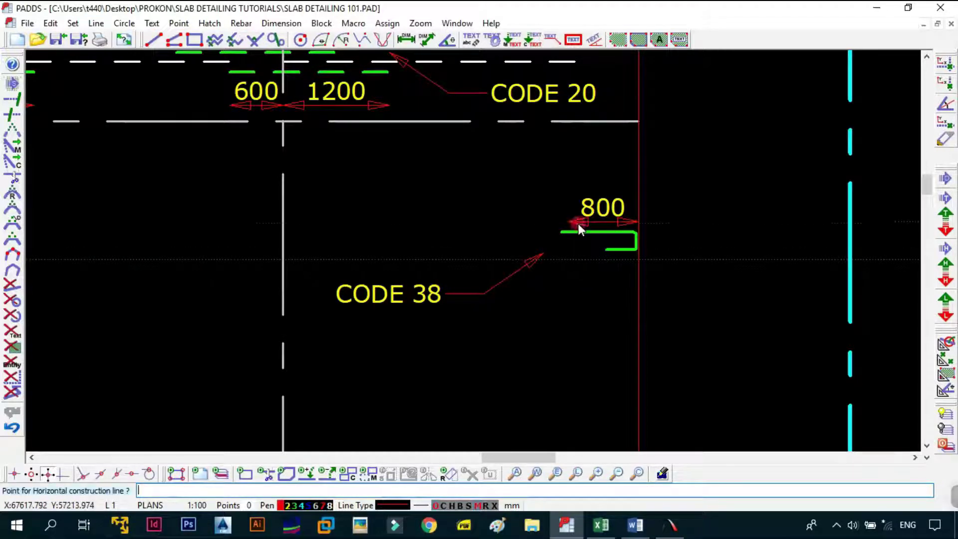
pyautogui.click(579, 222)
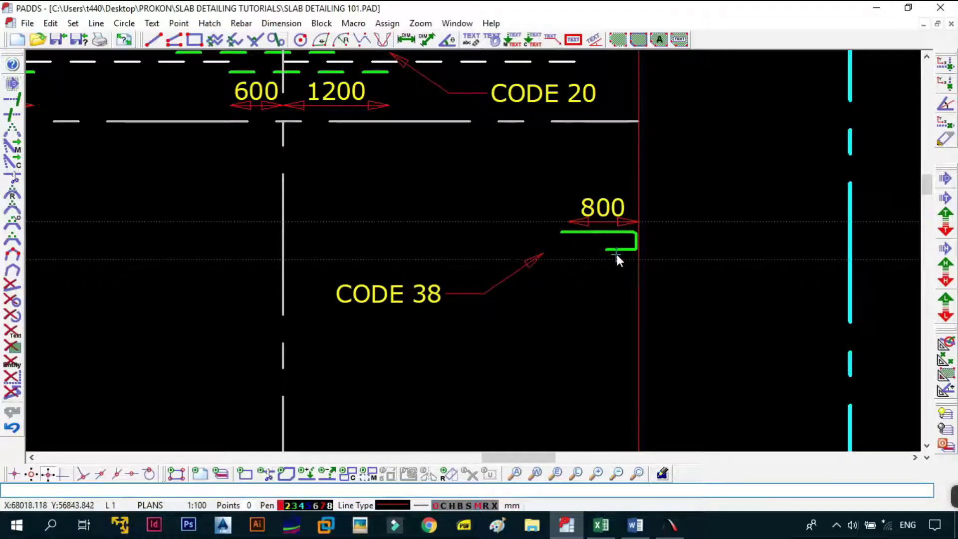
pyautogui.scroll(-3, 623, 244)
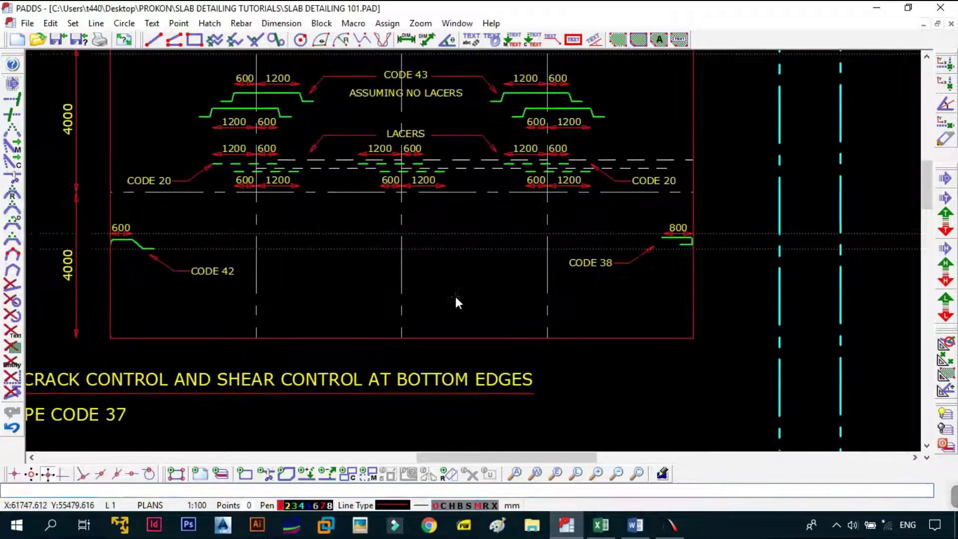
pyautogui.scroll(2, 189, 265)
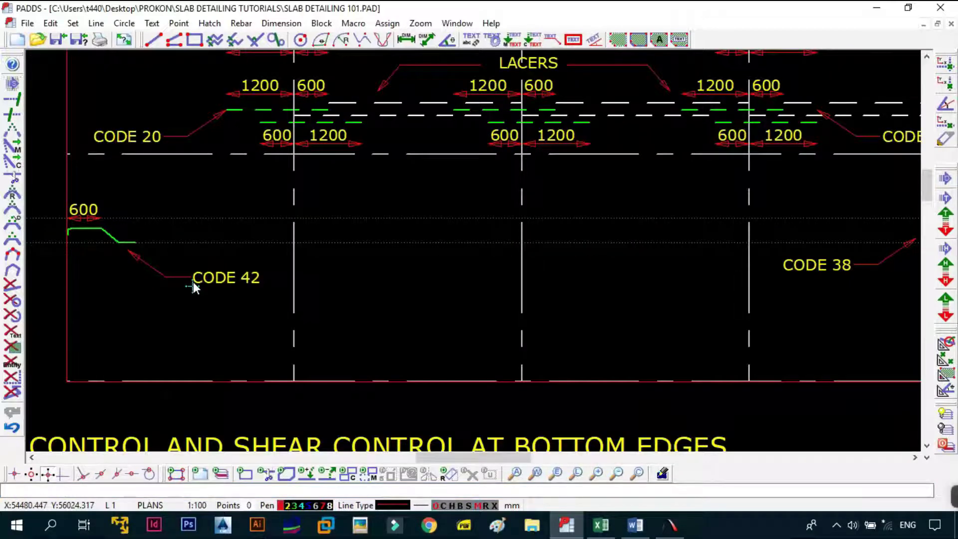
pyautogui.scroll(-2, 648, 276)
pyautogui.scroll(3, 549, 269)
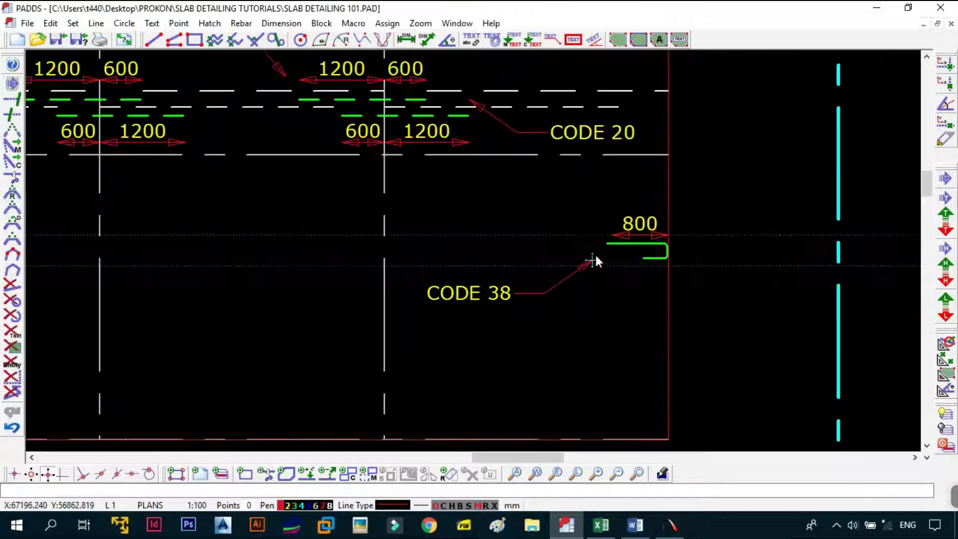
pyautogui.moveTo(501, 276); pyautogui.dragTo(549, 343, button='middle')
pyautogui.scroll(-3, 493, 290)
pyautogui.moveTo(352, 236); pyautogui.dragTo(401, 278, button='middle')
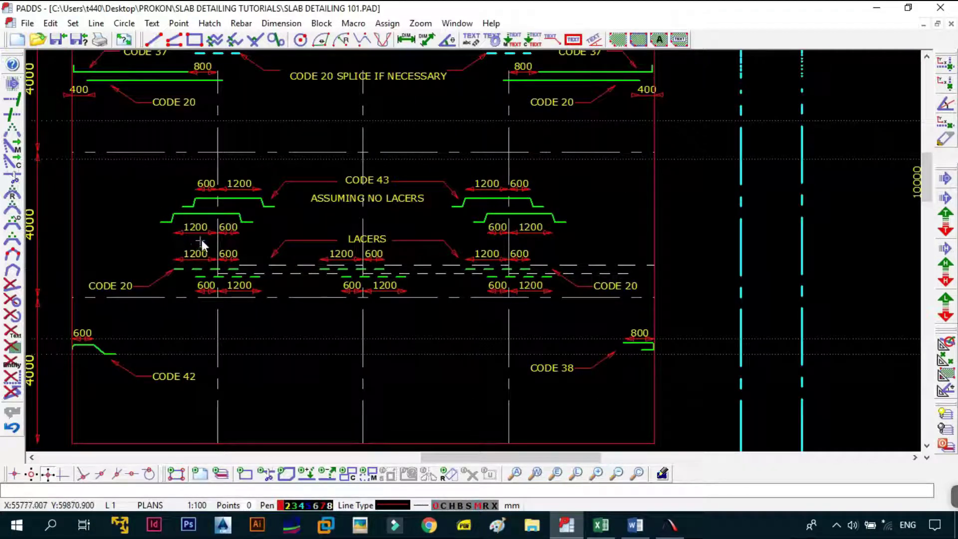
pyautogui.moveTo(238, 216); pyautogui.dragTo(301, 315, button='middle')
pyautogui.moveTo(286, 155); pyautogui.dragTo(287, 251, button='middle')
pyautogui.moveTo(301, 116); pyautogui.dragTo(301, 225, button='middle')
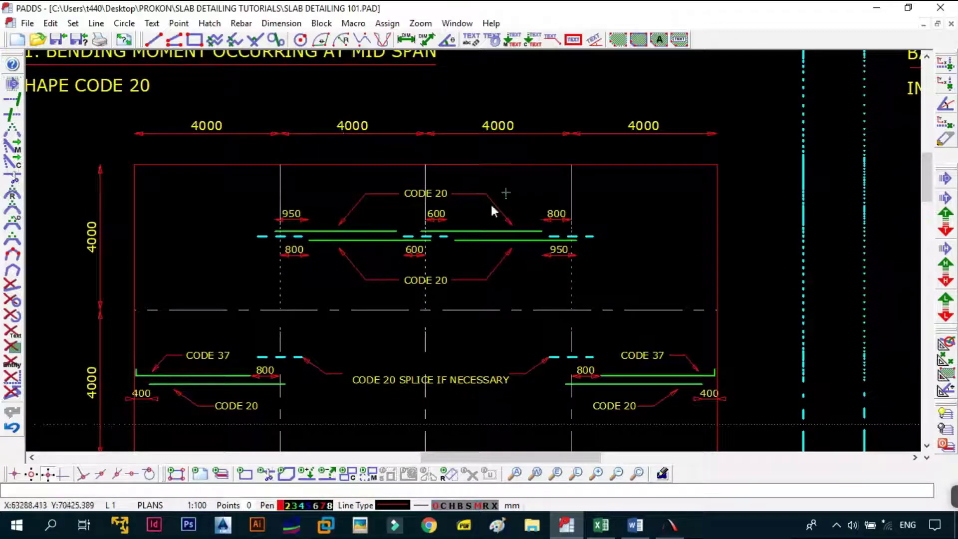
pyautogui.scroll(-3, 287, 177)
pyautogui.moveTo(317, 294); pyautogui.dragTo(306, 180, button='middle')
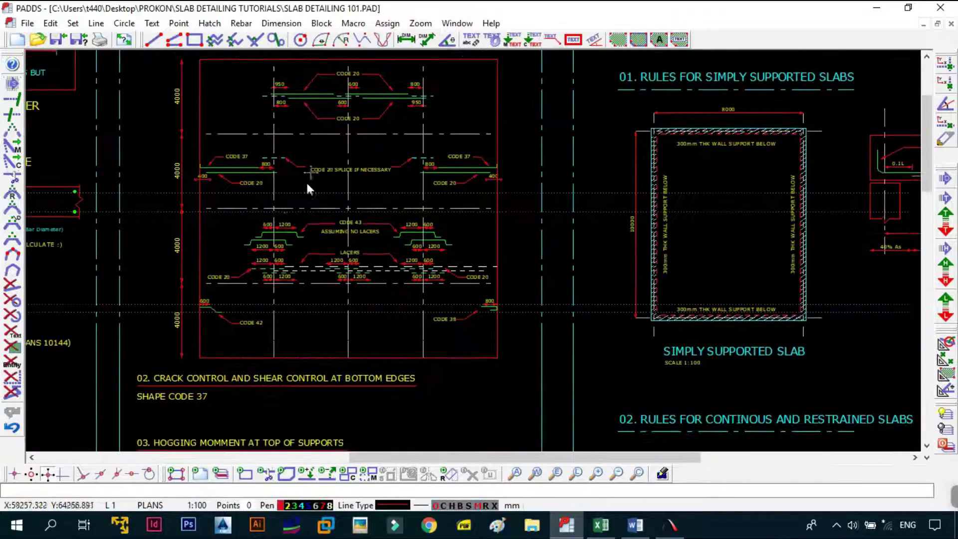
pyautogui.scroll(2, 289, 249)
pyautogui.moveTo(274, 262); pyautogui.dragTo(239, 195, button='middle')
pyautogui.scroll(3, 239, 195)
pyautogui.moveTo(246, 319)
pyautogui.mouseDown(button='middle')
pyautogui.moveTo(387, 229)
pyautogui.moveTo(290, 265)
pyautogui.mouseUp(button='middle')
pyautogui.scroll(-1, 431, 264)
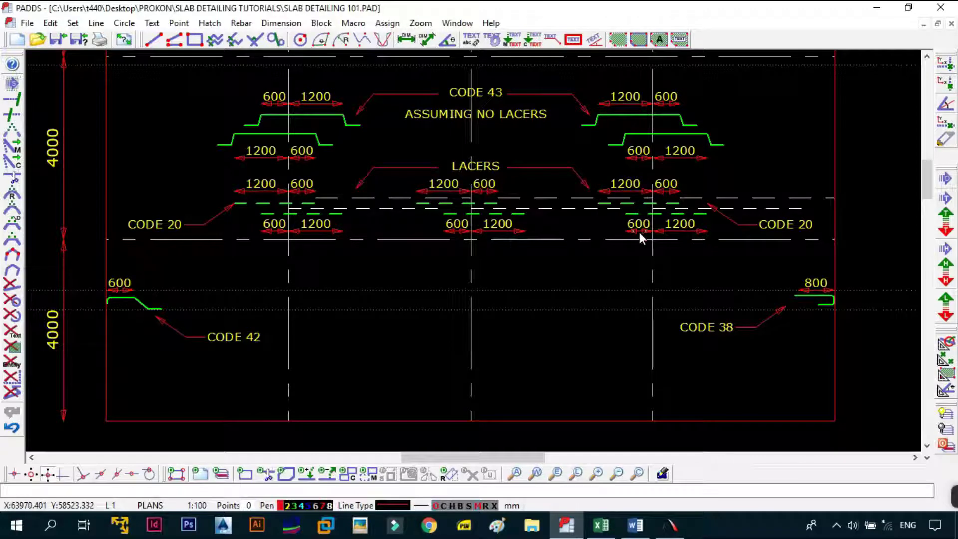
pyautogui.scroll(-4, 681, 235)
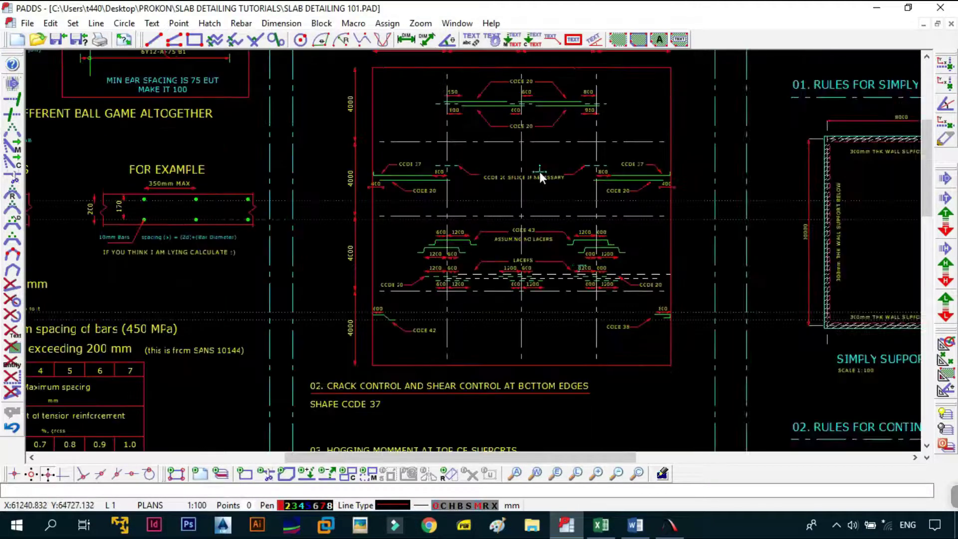
pyautogui.moveTo(513, 280); pyautogui.dragTo(477, 139, button='middle')
pyautogui.moveTo(445, 386); pyautogui.dragTo(427, 210, button='middle')
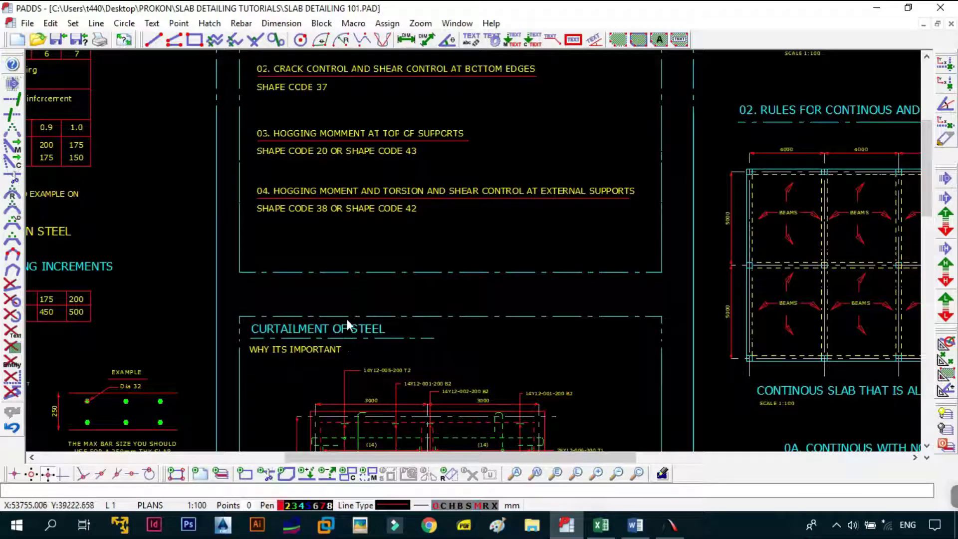
pyautogui.scroll(6, 322, 142)
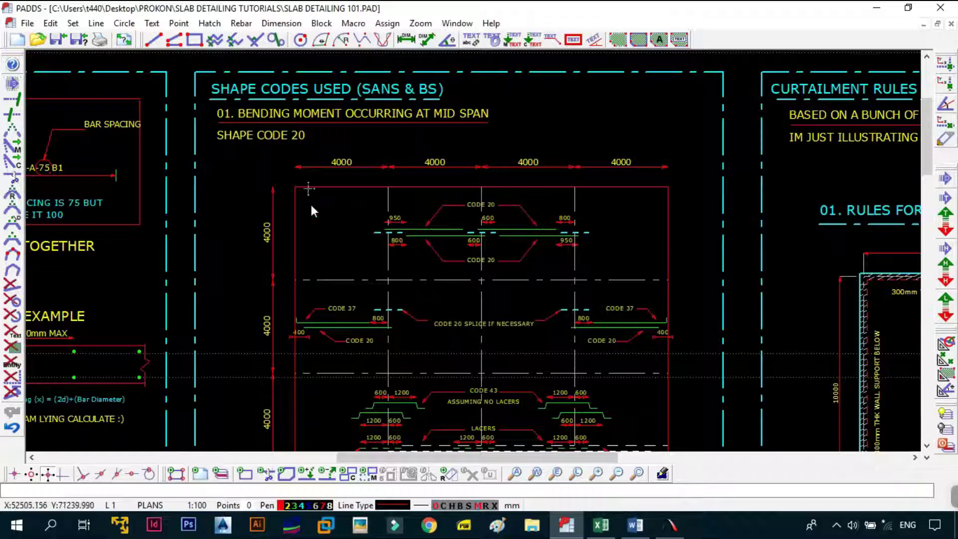
pyautogui.moveTo(391, 244); pyautogui.dragTo(328, 124, button='middle')
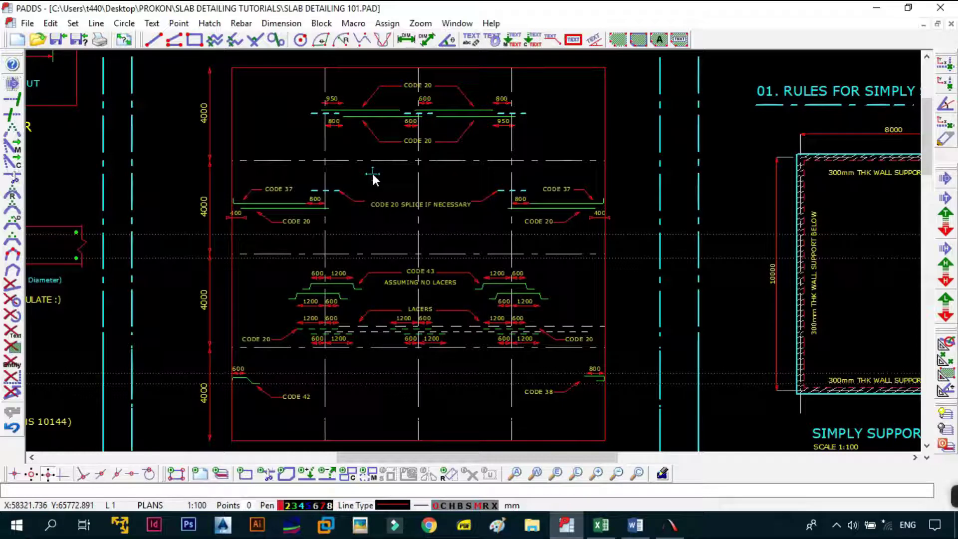
pyautogui.moveTo(382, 187); pyautogui.dragTo(391, 215, button='middle')
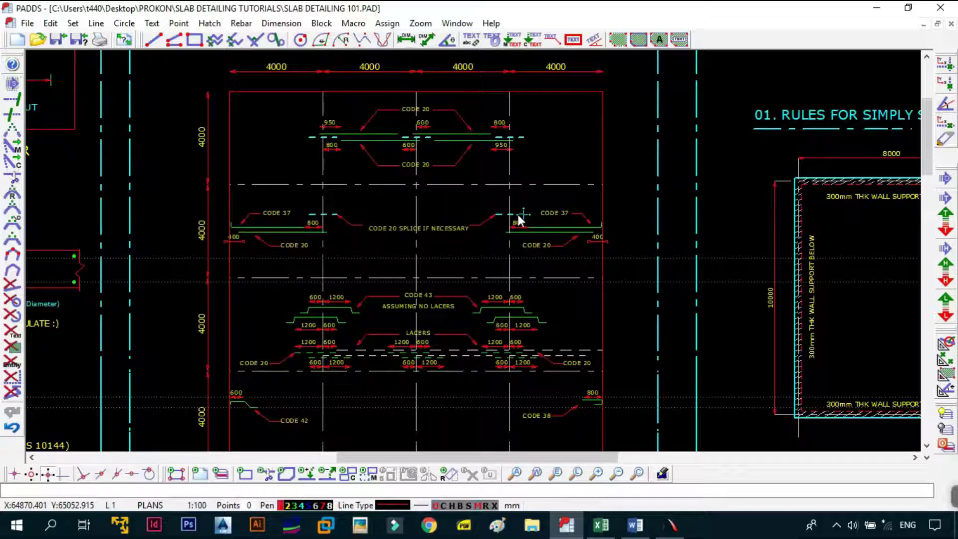
# - Pan through the notes below the slab plan and the Curtailment of Steel panel
pyautogui.scroll(-2, 519, 216)
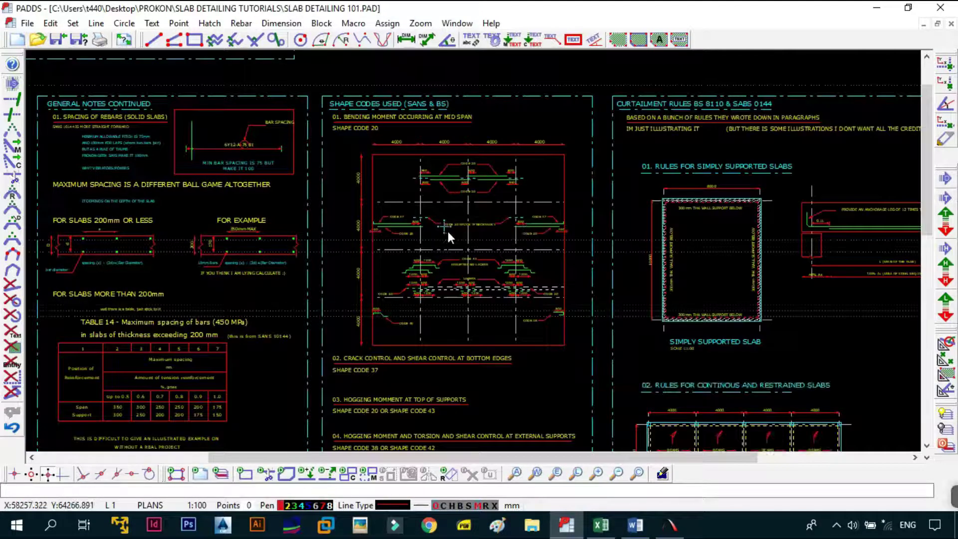
pyautogui.moveTo(457, 385)
pyautogui.mouseDown(button='middle')
pyautogui.moveTo(413, 291)
pyautogui.moveTo(340, 247)
pyautogui.mouseUp(button='middle')
pyautogui.scroll(2, 289, 294)
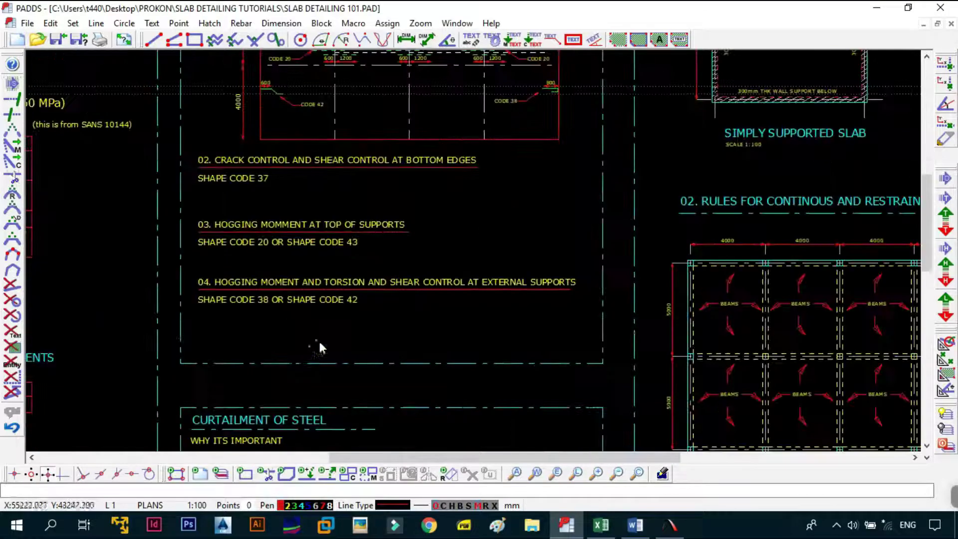
pyautogui.moveTo(335, 420)
pyautogui.mouseDown(button='middle')
pyautogui.moveTo(323, 279)
pyautogui.moveTo(287, 178)
pyautogui.mouseUp(button='middle')
pyautogui.scroll(-3, 322, 260)
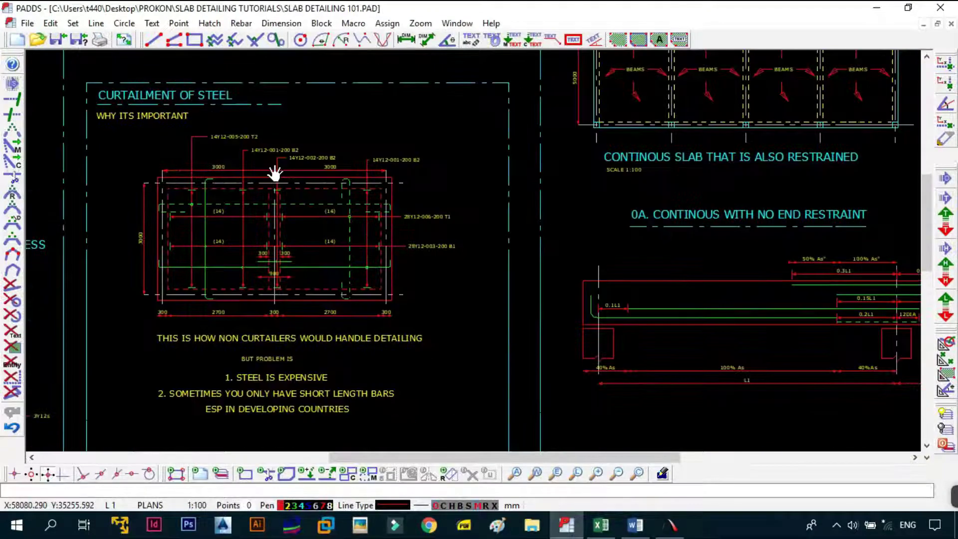
pyautogui.scroll(-3, 288, 199)
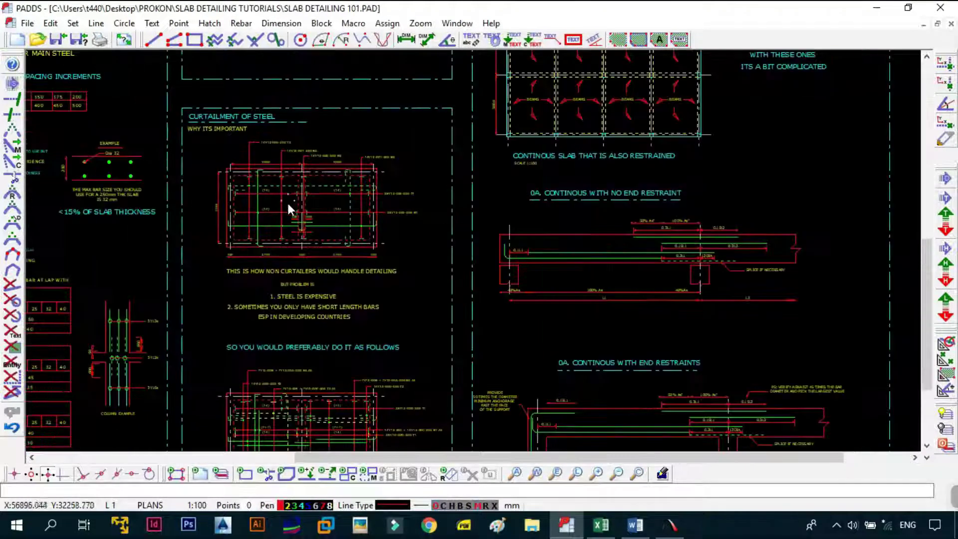
pyautogui.scroll(3, 299, 295)
pyautogui.scroll(-2, 306, 285)
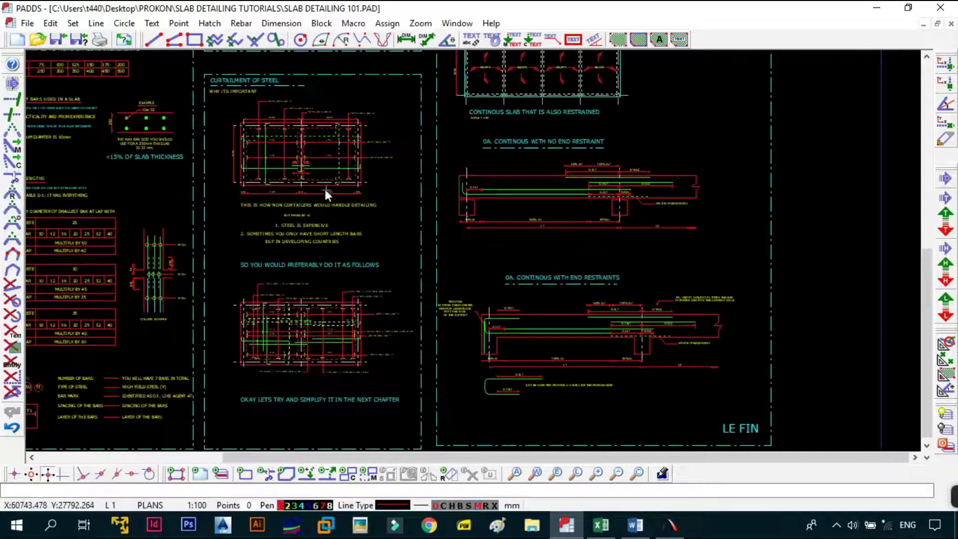
# - Survey the whole sheet up to the curtailment rules heading, then switch to Prokon Calcpad
pyautogui.moveTo(325, 188); pyautogui.dragTo(295, 310, button='middle')
pyautogui.scroll(-2, 295, 310)
pyautogui.moveTo(321, 223); pyautogui.dragTo(307, 284, button='middle')
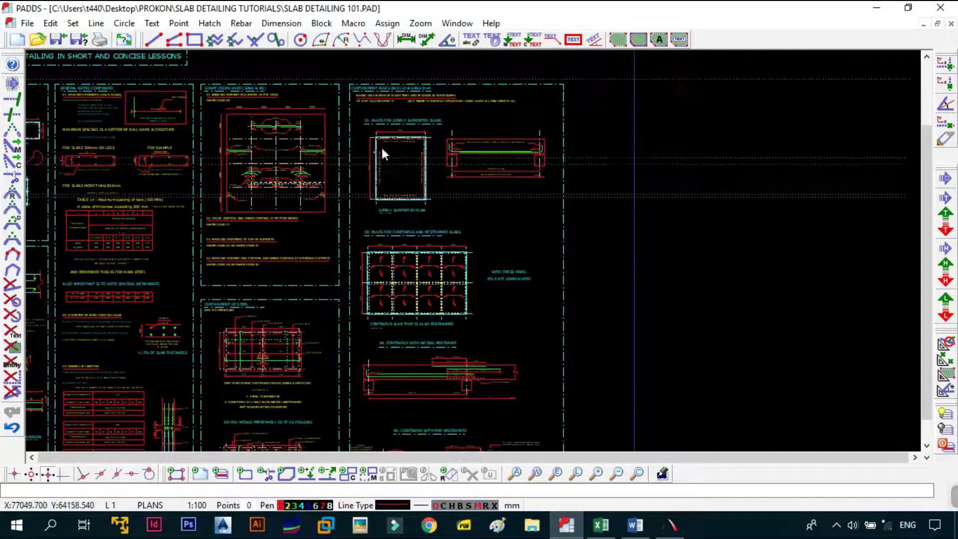
pyautogui.scroll(-1, 402, 103)
pyautogui.scroll(8, 394, 104)
pyautogui.moveTo(373, 119); pyautogui.dragTo(345, 318, button='middle')
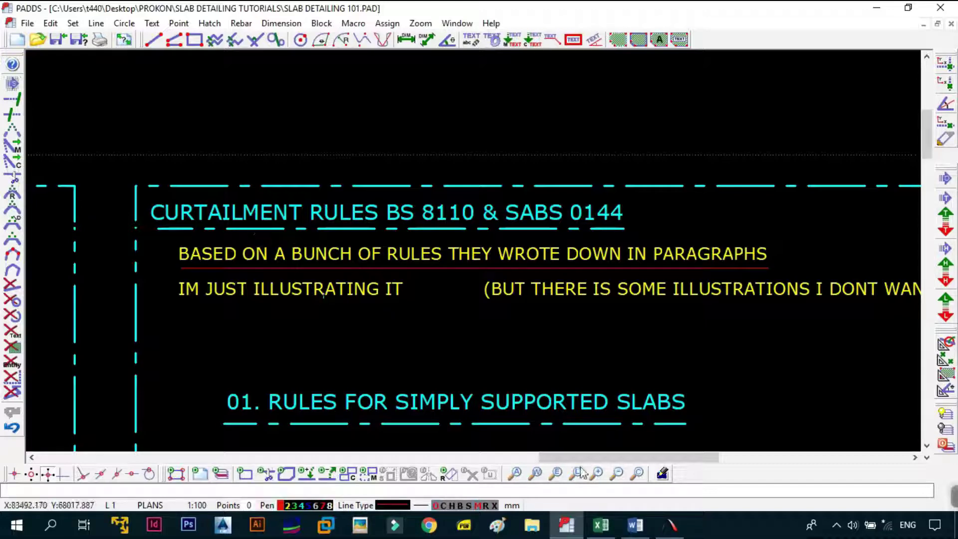
pyautogui.click(669, 525)
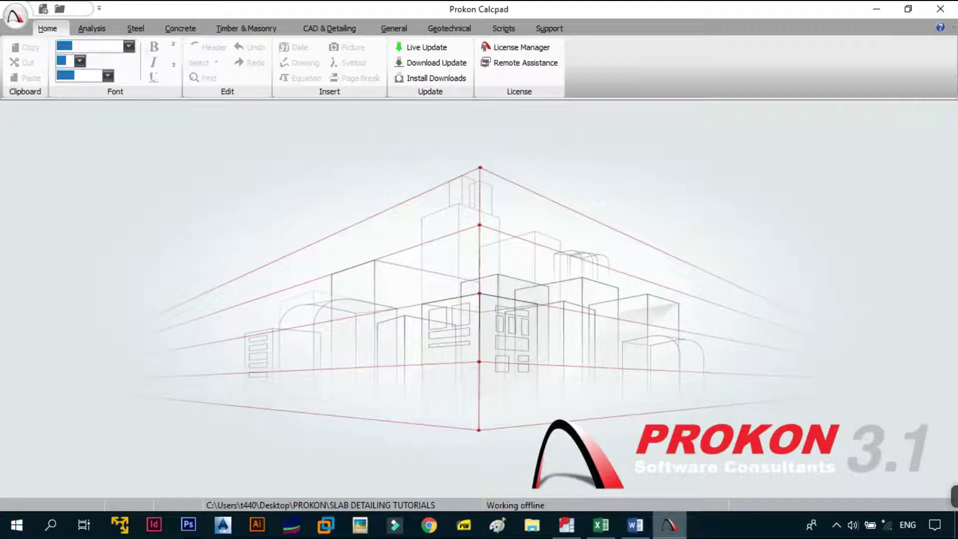